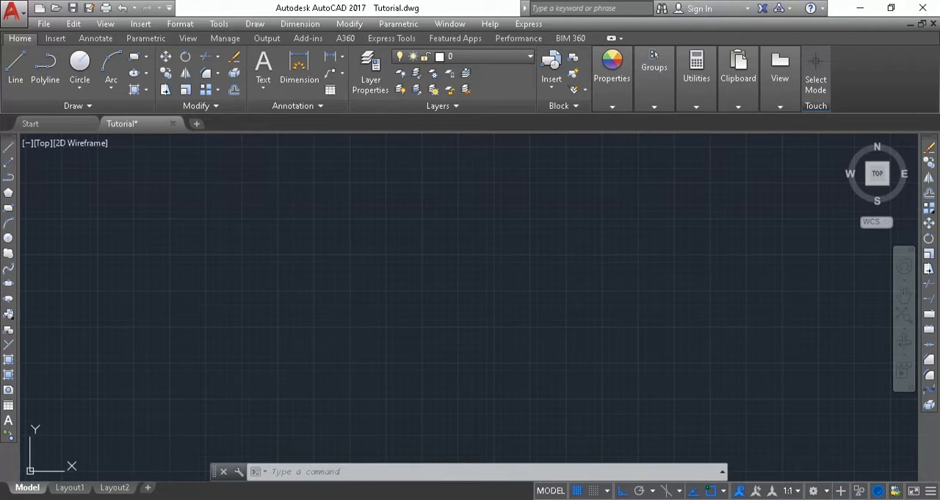
# Check the residential house floor plan PDF for the overall dimensions and return to the drawing.
pyautogui.hotkey('alt', 'Tab')
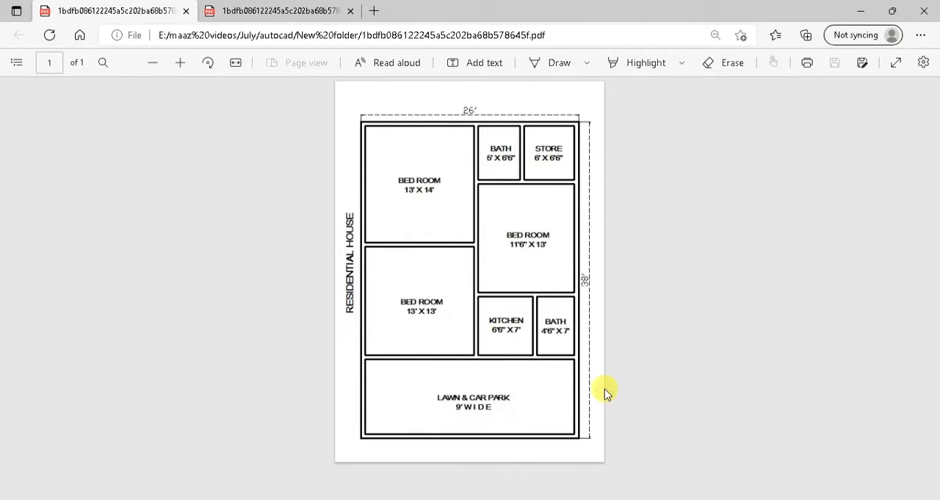
pyautogui.hotkey('alt', 'Tab')
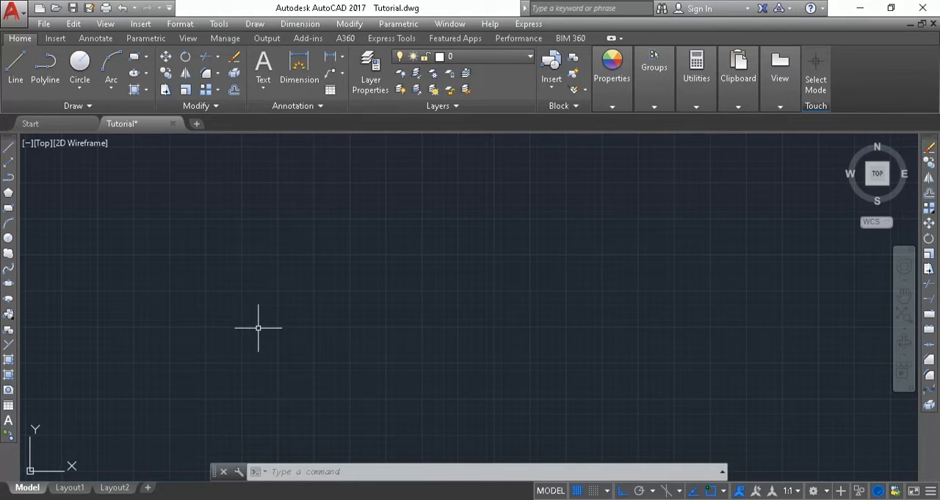
pyautogui.click(14, 65)
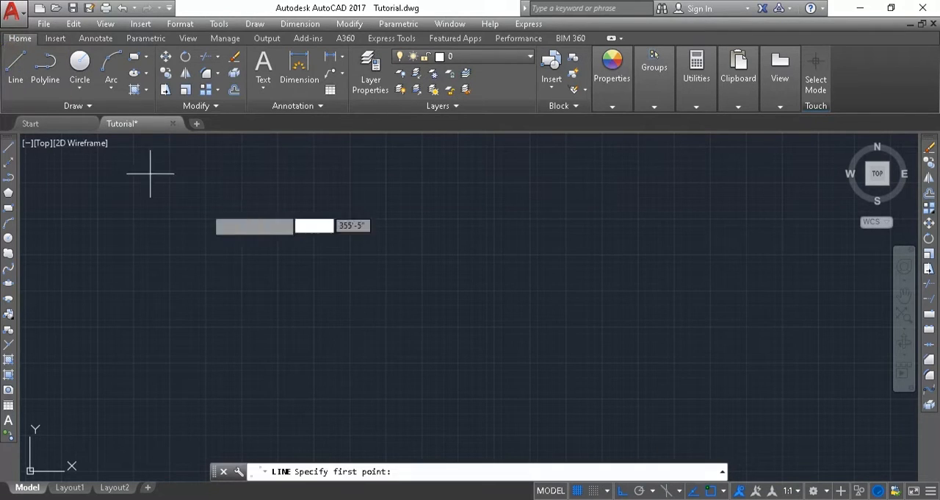
pyautogui.click(394, 180)
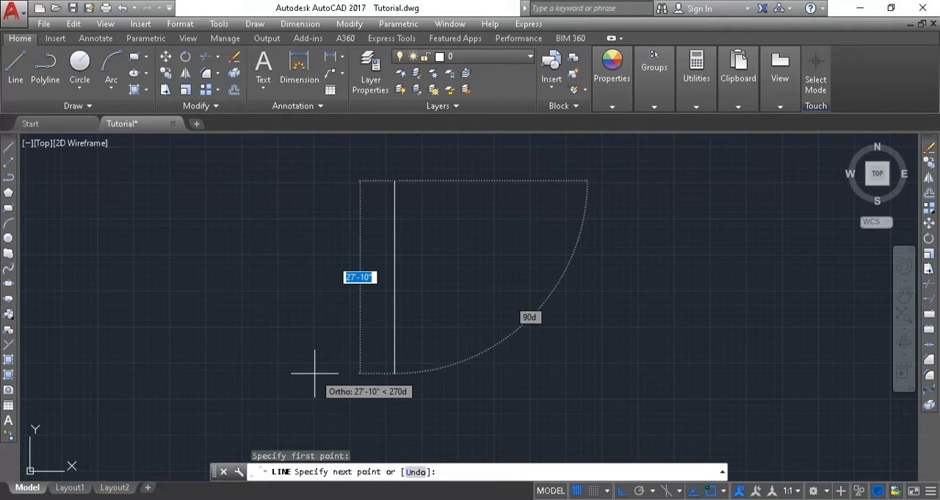
pyautogui.write("26'")
pyautogui.press('Return')
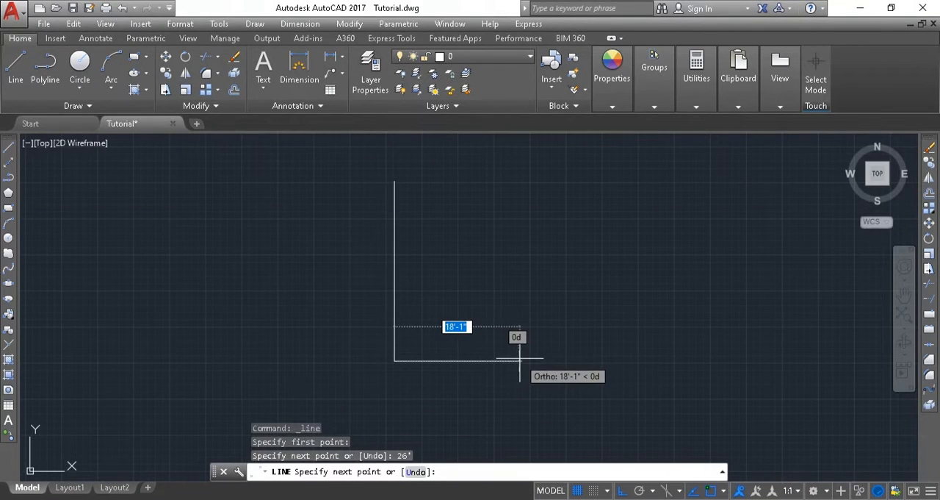
pyautogui.write('38')
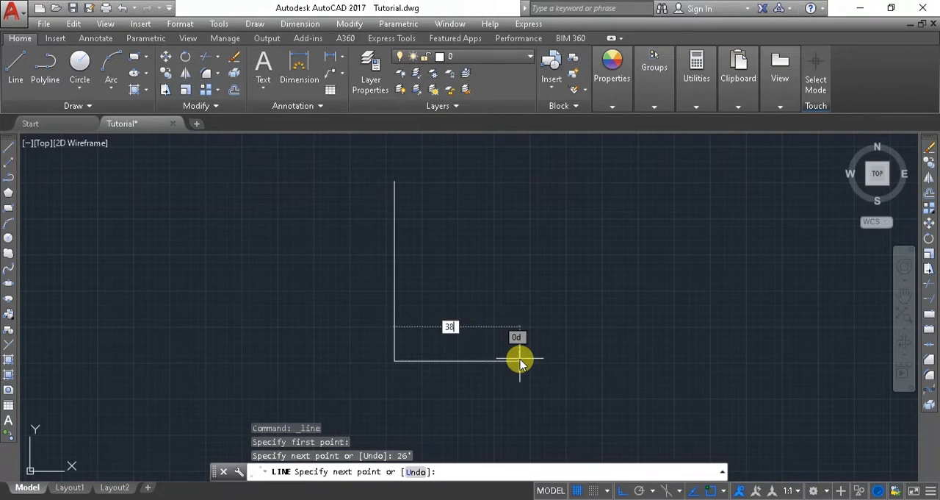
pyautogui.write("'")
pyautogui.press('Return')
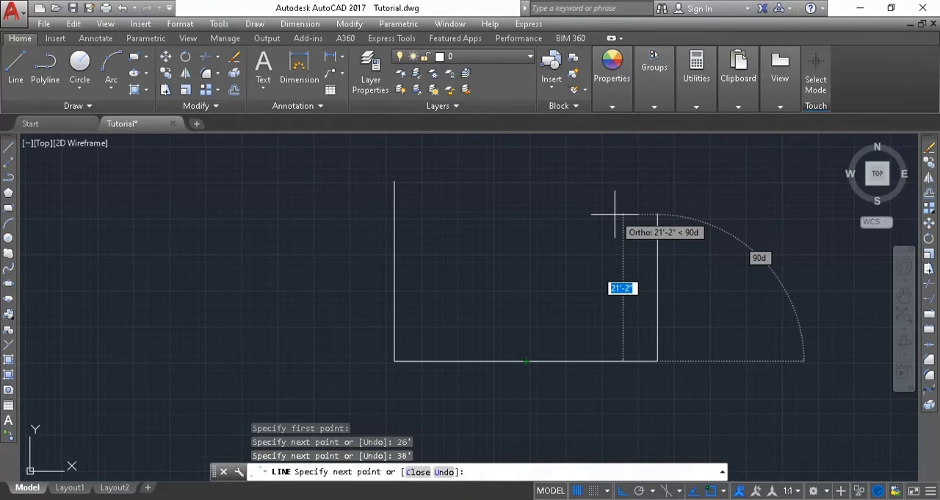
pyautogui.press('Escape')
pyautogui.scroll(-2, 615, 215)
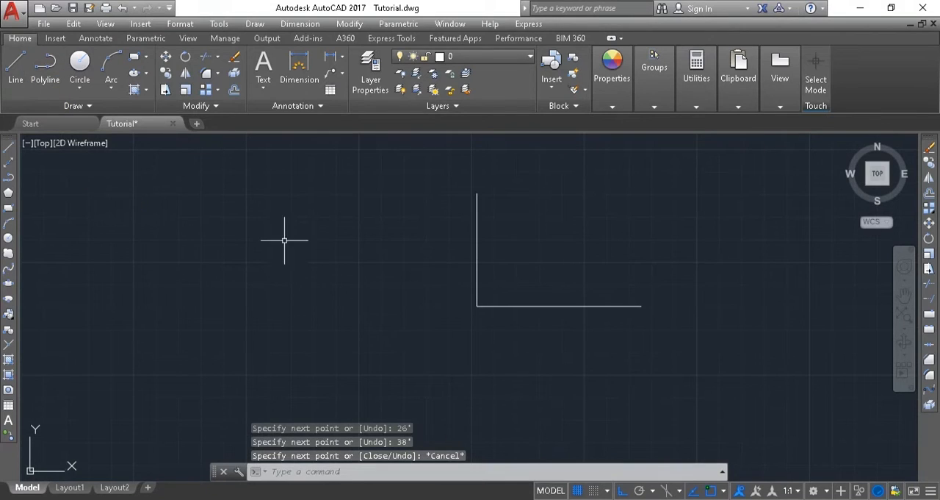
pyautogui.click(626, 192)
pyautogui.click(462, 306)
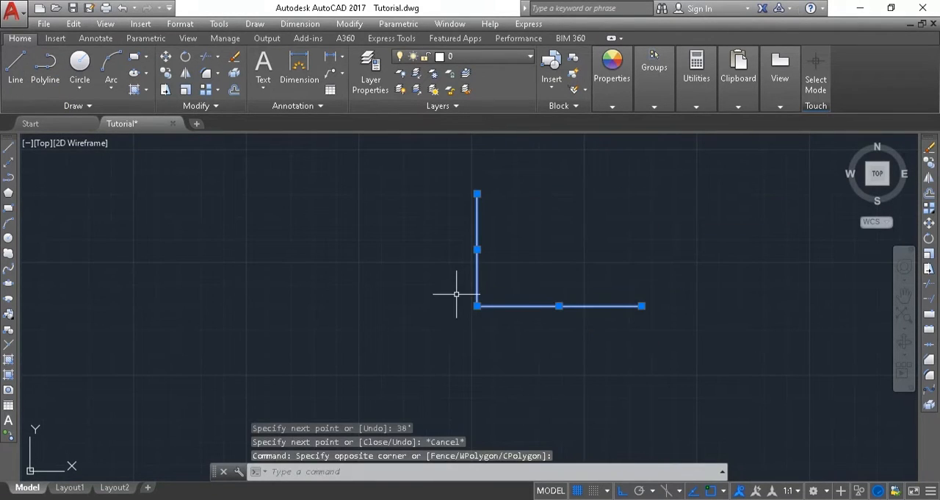
pyautogui.press('Delete')
# Draw the house's outer boundary as a closed rectangle of lines, 38' high and 26' wide.
pyautogui.click(15, 66)
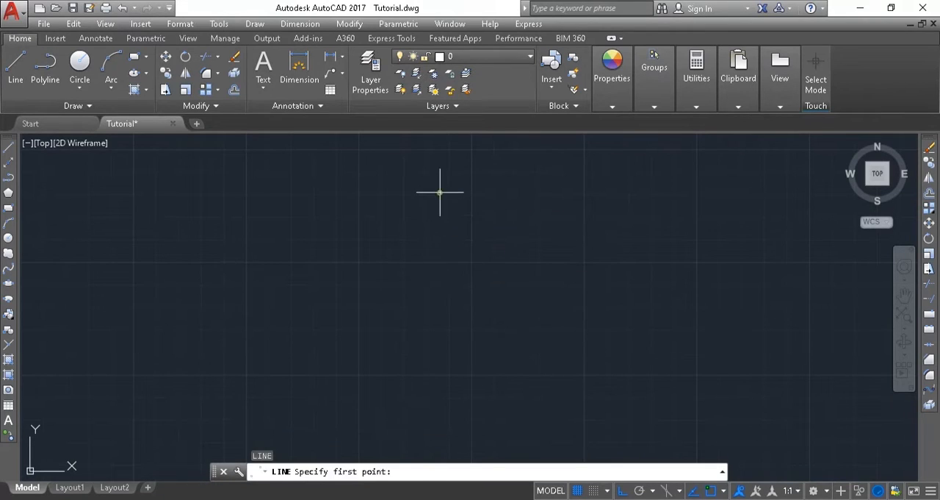
pyautogui.click(439, 192)
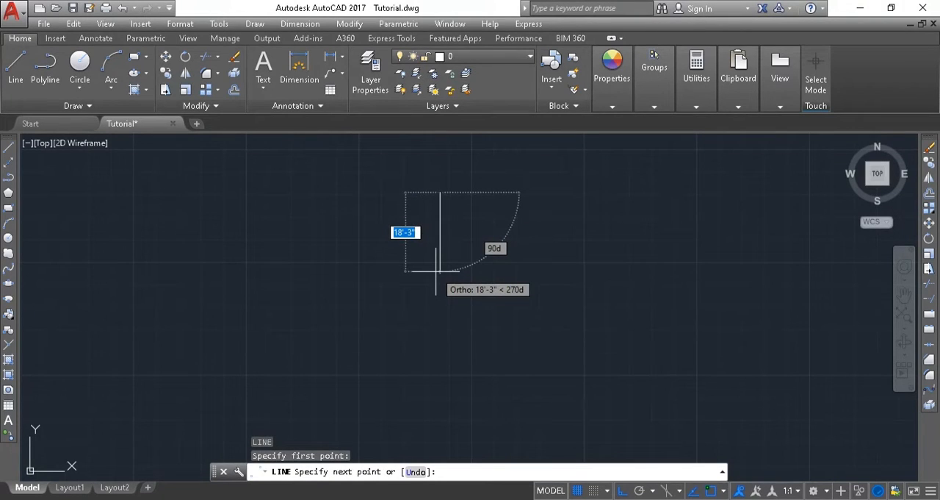
pyautogui.write('3')
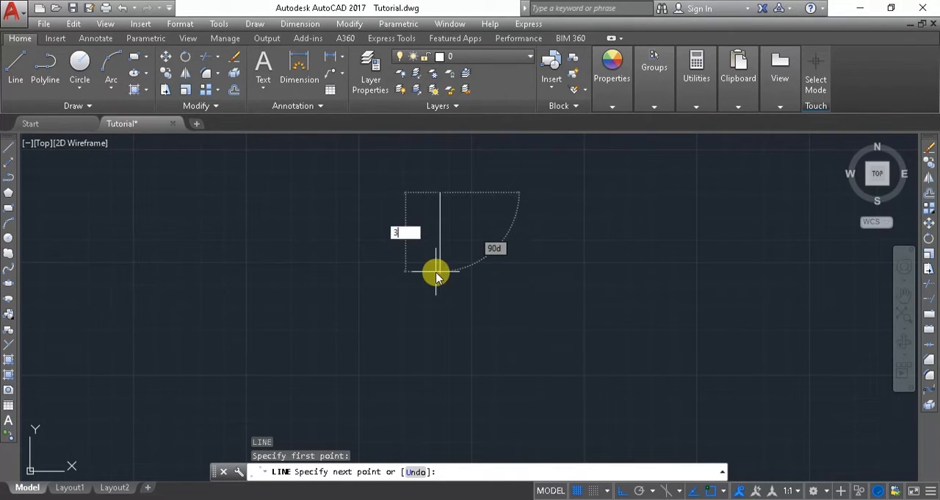
pyautogui.write('8')
pyautogui.press('Return')
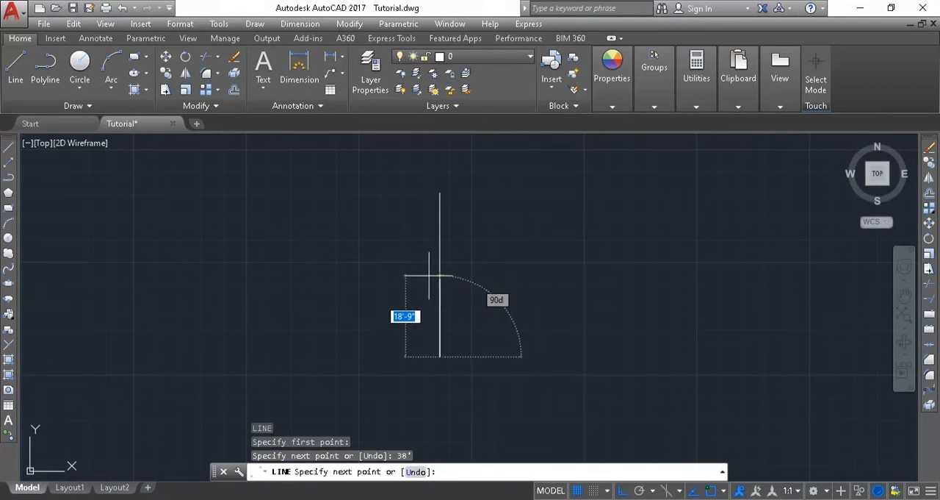
pyautogui.write("26'")
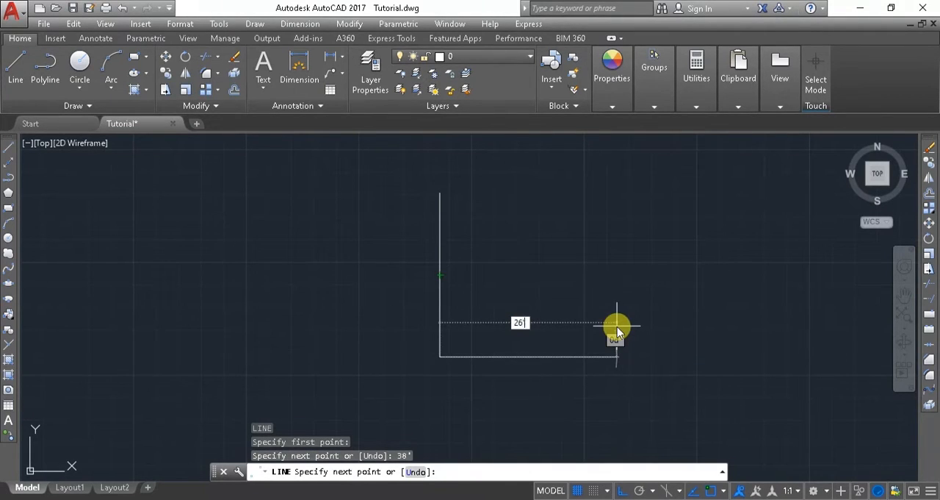
pyautogui.press('Return')
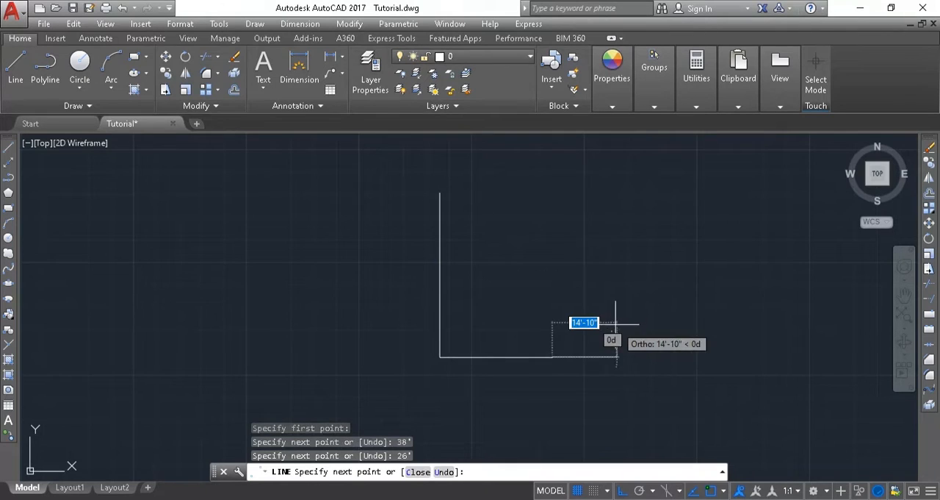
pyautogui.write('3')
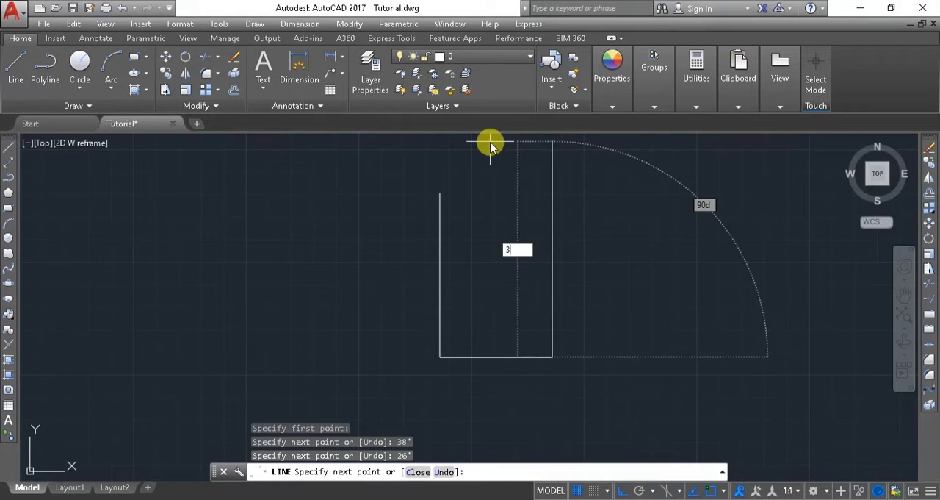
pyautogui.write("8'")
pyautogui.press('Return')
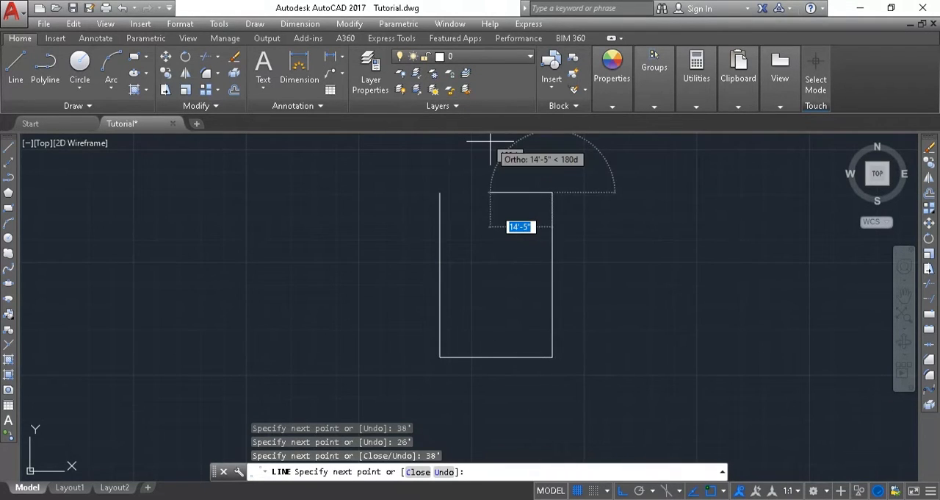
pyautogui.click(439, 193)
pyautogui.press('Escape')
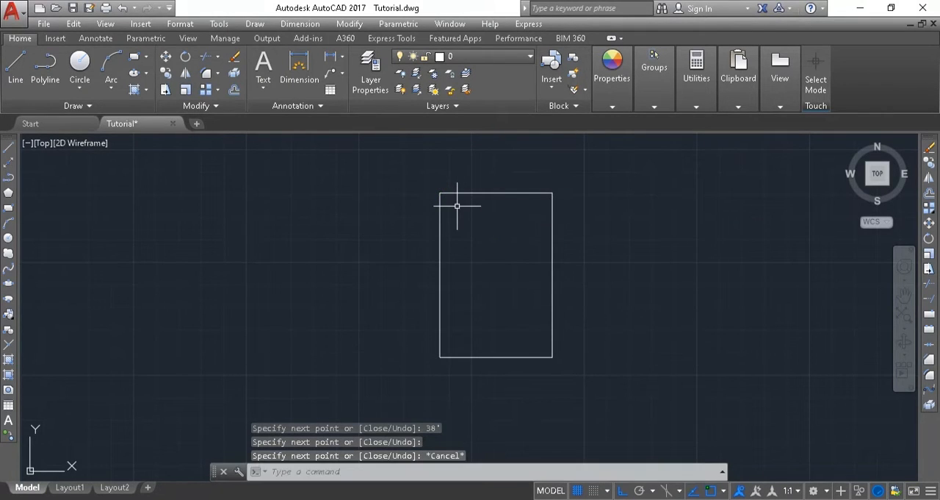
# Offset the right and bottom boundary lines 6" inward to form the wall thickness.
pyautogui.write('o')
pyautogui.press('Return')
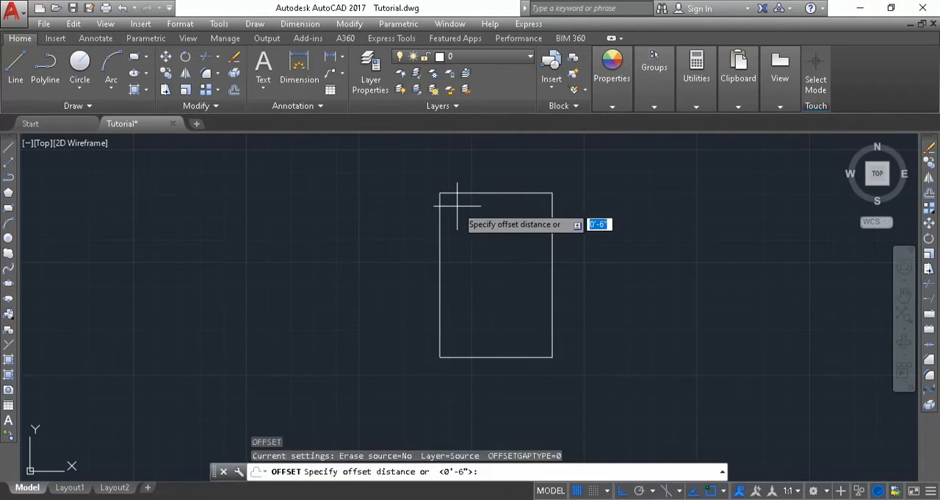
pyautogui.press('Return')
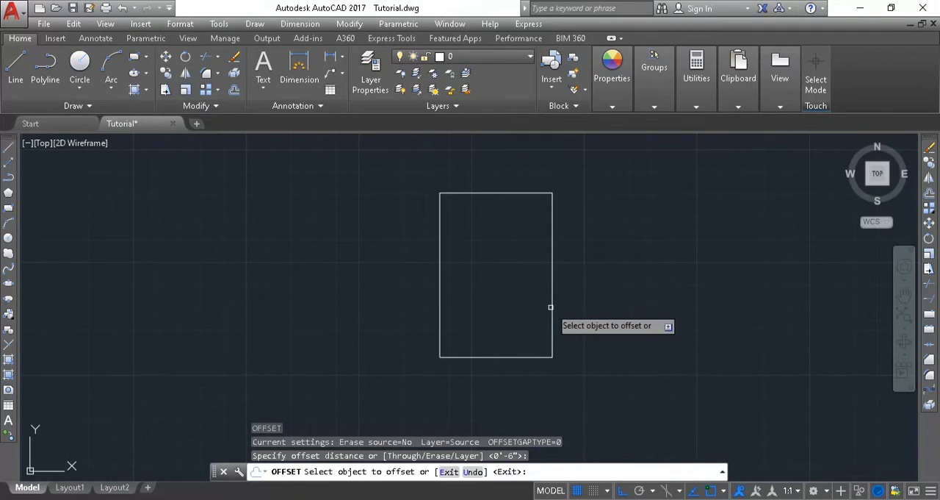
pyautogui.click(551, 308)
pyautogui.click(543, 301)
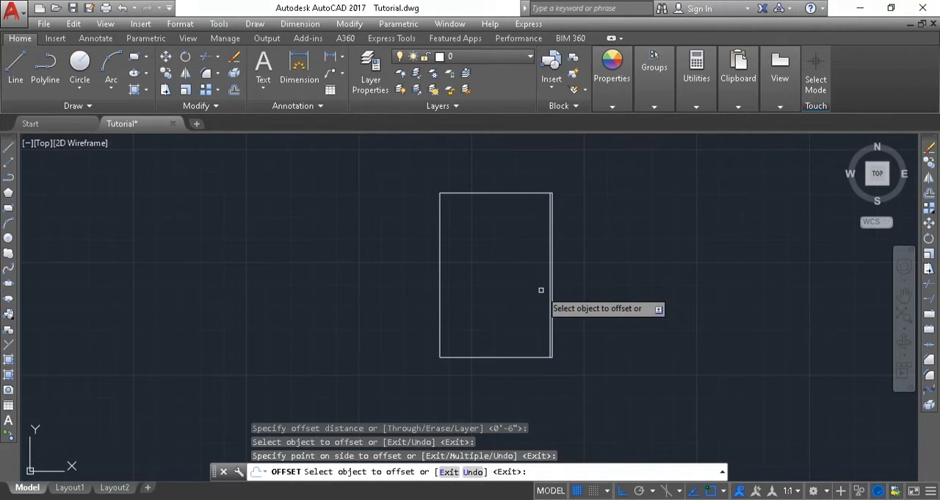
pyautogui.scroll(6, 541, 289)
pyautogui.scroll(-4, 539, 277)
pyautogui.click(503, 398)
pyautogui.click(451, 357)
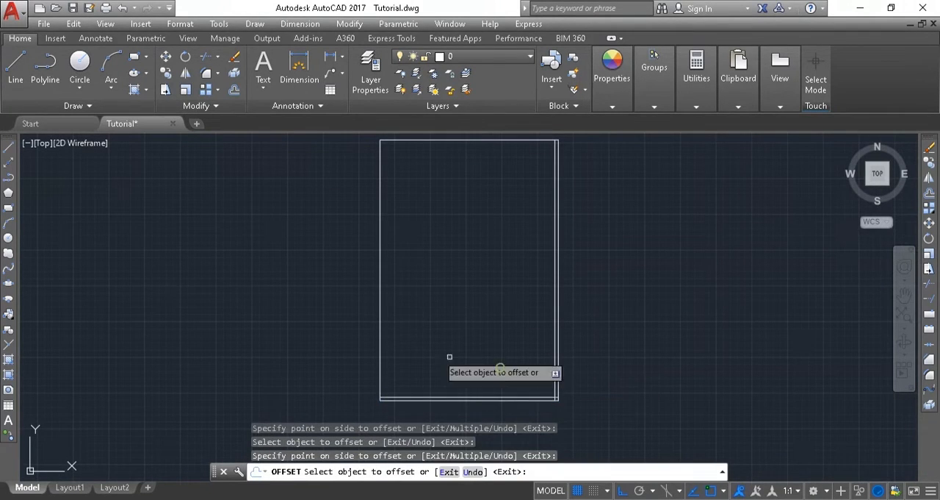
# Offset the left and top boundary lines inward by the same 6" and end the Offset command.
pyautogui.click(380, 321)
pyautogui.click(430, 285)
pyautogui.moveTo(430, 286); pyautogui.dragTo(432, 333, button='middle')
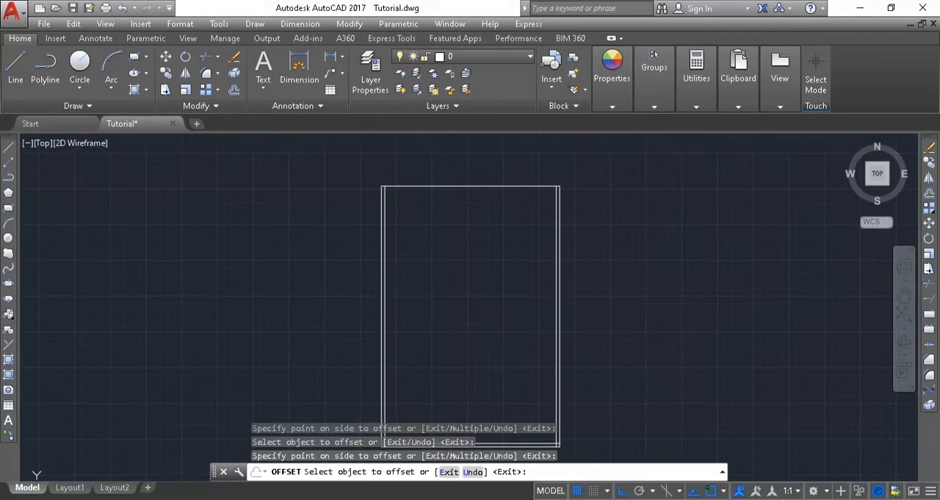
pyautogui.click(431, 189)
pyautogui.click(440, 221)
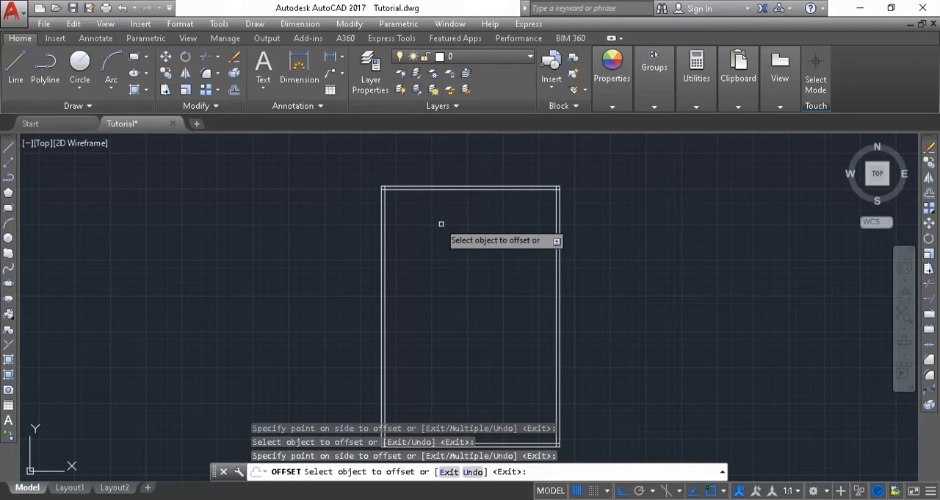
pyautogui.press('Escape')
# Trim the overlapping inner wall lines at the boundary's upper-right corner, using all objects as cutting edges.
pyautogui.write('tr')
pyautogui.press('Return')
pyautogui.press('Return')
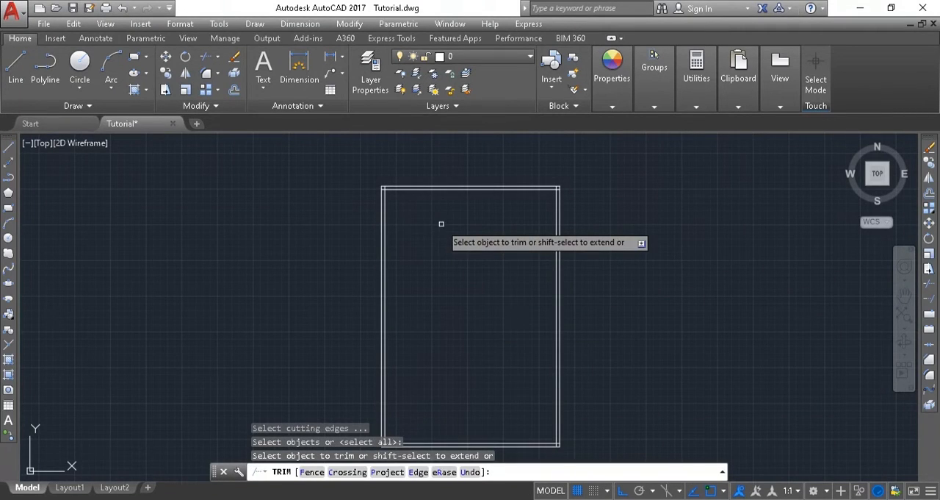
pyautogui.scroll(6, 507, 200)
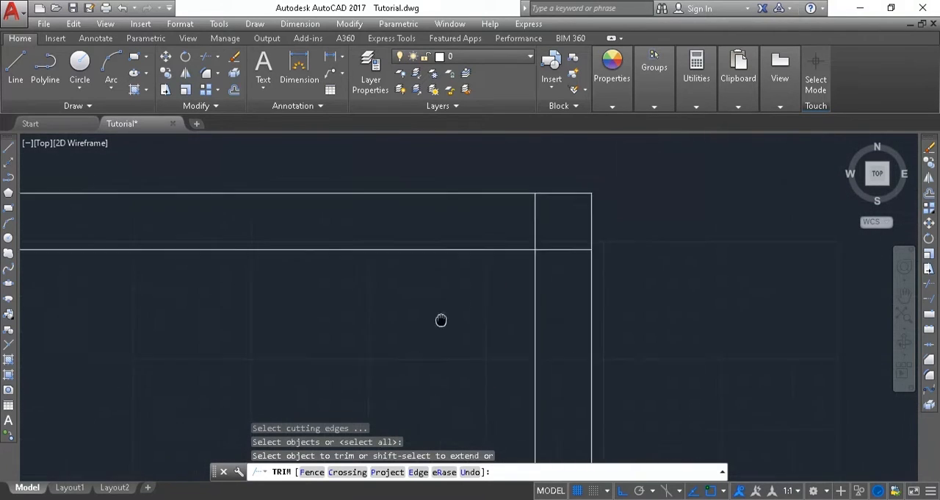
pyautogui.click(414, 275)
pyautogui.click(430, 287)
pyautogui.click(444, 298)
pyautogui.click(451, 327)
# Trim the inner wall lines that overrun the boundary's lower-right corner.
pyautogui.scroll(-6, 426, 337)
pyautogui.moveTo(384, 353); pyautogui.dragTo(445, 208, button='middle')
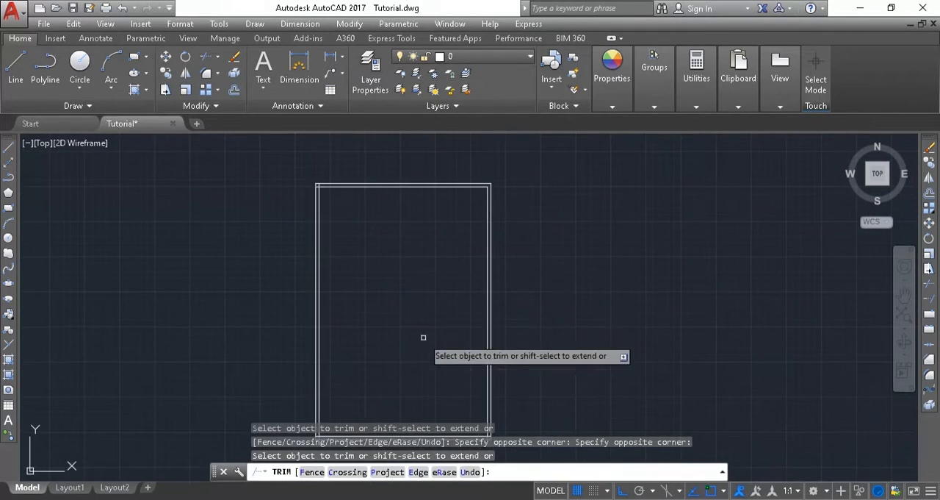
pyautogui.moveTo(423, 338); pyautogui.dragTo(449, 149, button='middle')
pyautogui.scroll(8, 515, 246)
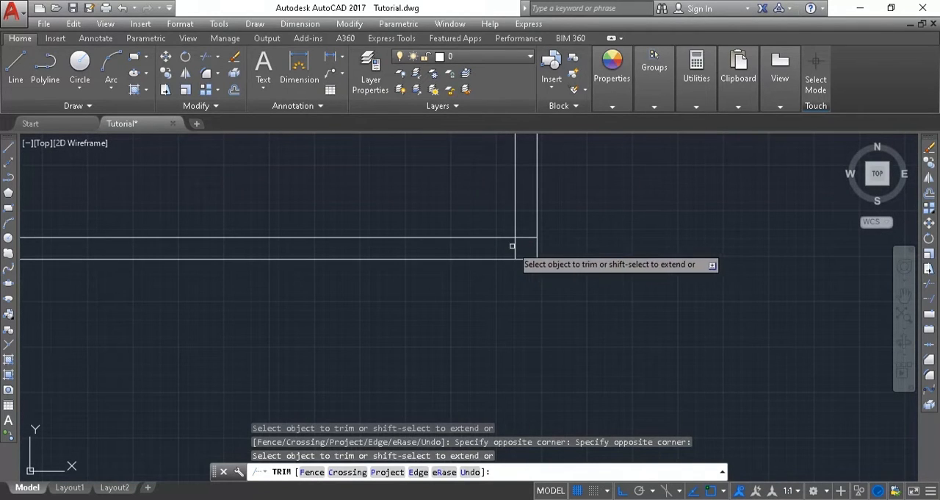
pyautogui.click(531, 245)
pyautogui.click(526, 247)
pyautogui.click(527, 199)
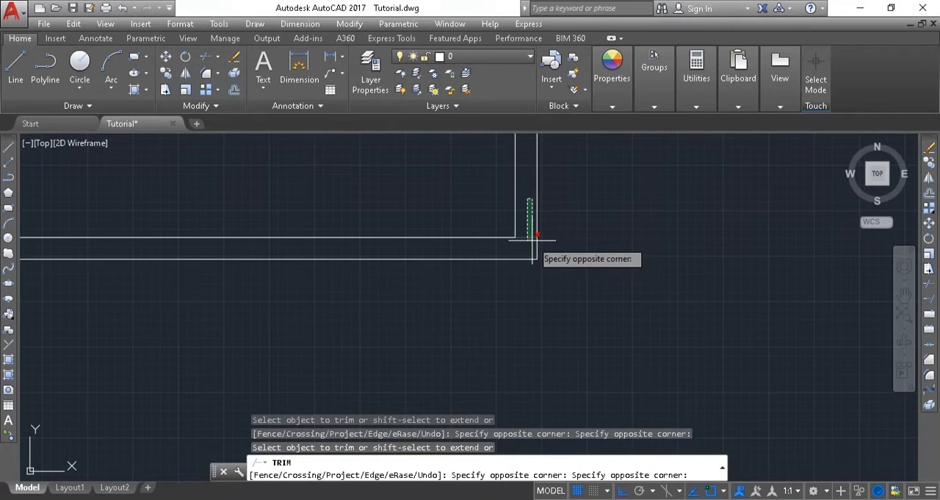
pyautogui.click(524, 234)
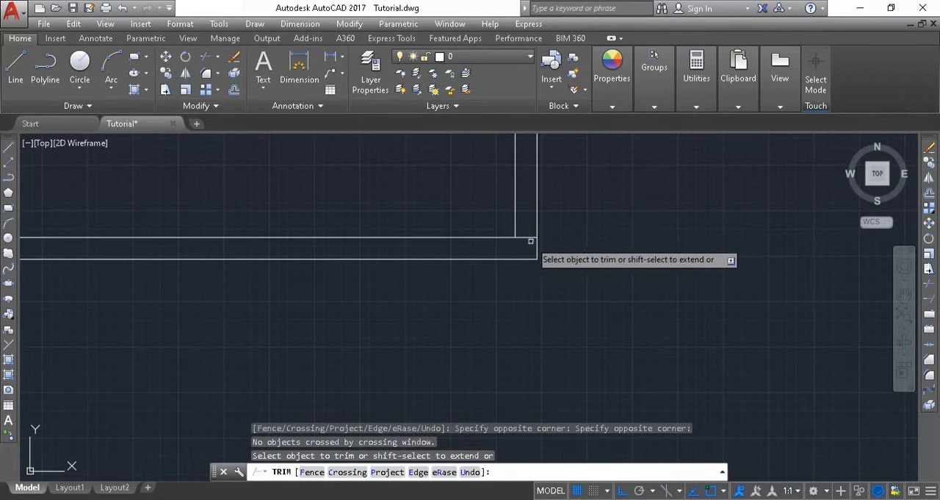
pyautogui.click(524, 236)
# Trim the inner wall lines that overrun the boundary's lower-left corner.
pyautogui.moveTo(451, 238); pyautogui.dragTo(822, 291, button='middle')
pyautogui.scroll(2, 692, 295)
pyautogui.scroll(-6, 823, 287)
pyautogui.scroll(10, 403, 308)
pyautogui.moveTo(450, 280); pyautogui.dragTo(283, 362, button='middle')
pyautogui.click(373, 184)
pyautogui.click(371, 213)
pyautogui.click(451, 264)
pyautogui.click(401, 242)
# Trim the overlapping inner wall lines at the boundary's upper-left corner and end the Trim command.
pyautogui.scroll(-6, 399, 241)
pyautogui.moveTo(397, 240); pyautogui.dragTo(164, 488, button='middle')
pyautogui.moveTo(170, 342); pyautogui.dragTo(264, 463, button='middle')
pyautogui.scroll(-6, 259, 316)
pyautogui.moveTo(261, 180); pyautogui.dragTo(301, 414, button='middle')
pyautogui.scroll(8, 301, 405)
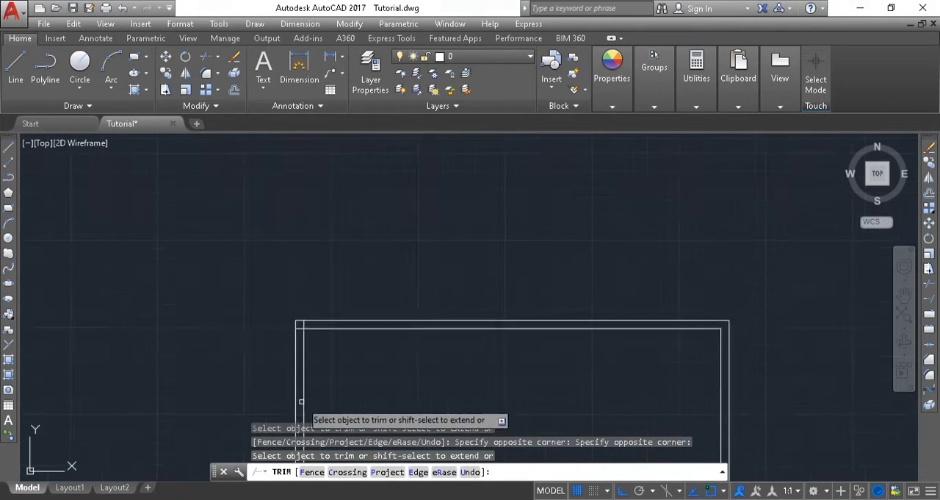
pyautogui.moveTo(302, 318); pyautogui.dragTo(306, 335, button='middle')
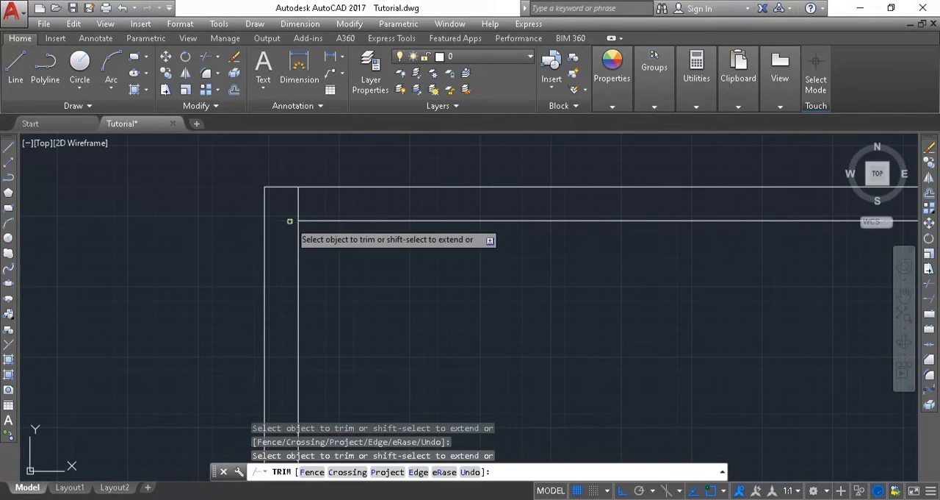
pyautogui.scroll(-10, 325, 224)
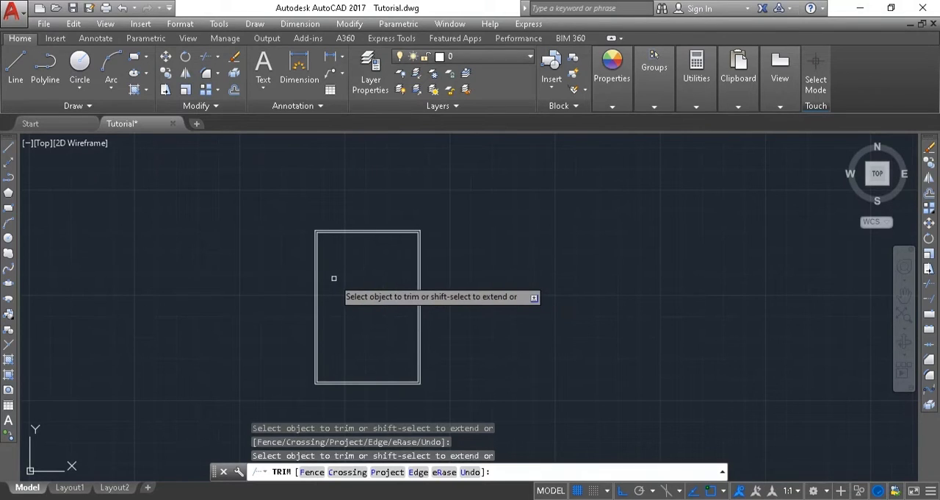
pyautogui.press('Escape')
# Start a line at the inner wall's upper-left corner and draw it 13' rightward along the inner top wall with Ortho on.
pyautogui.scroll(3, 337, 282)
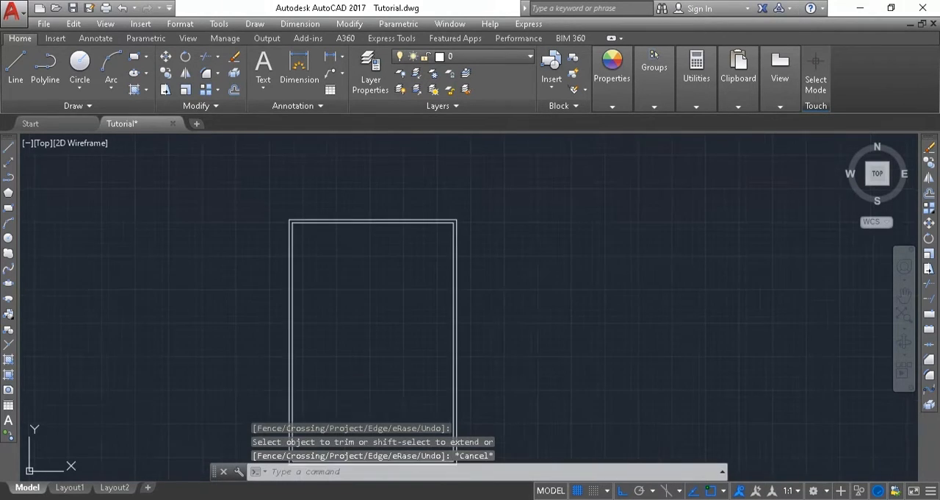
pyautogui.click(15, 66)
pyautogui.scroll(5, 262, 265)
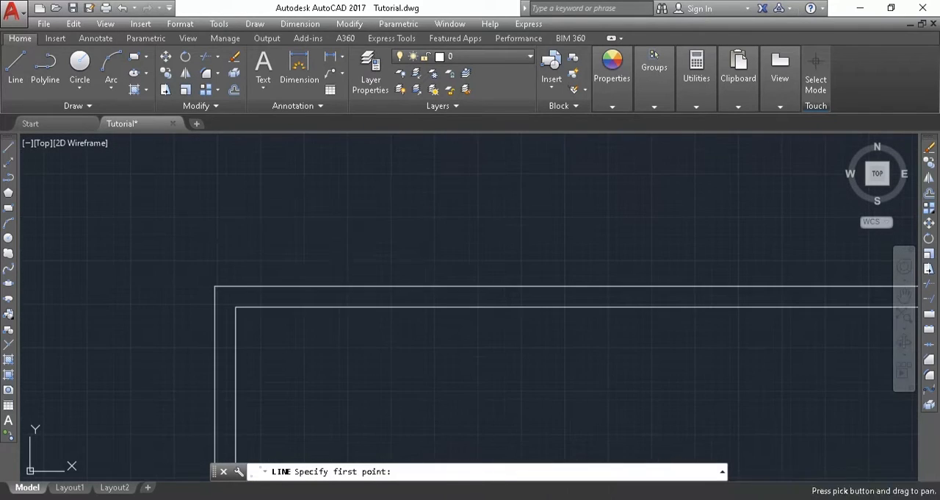
pyautogui.click(236, 306)
pyautogui.press('F8')
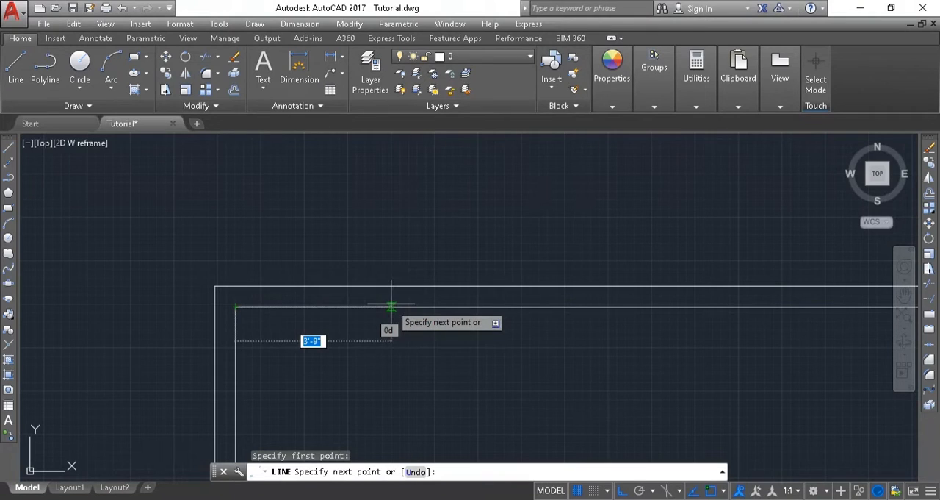
pyautogui.click(391, 305)
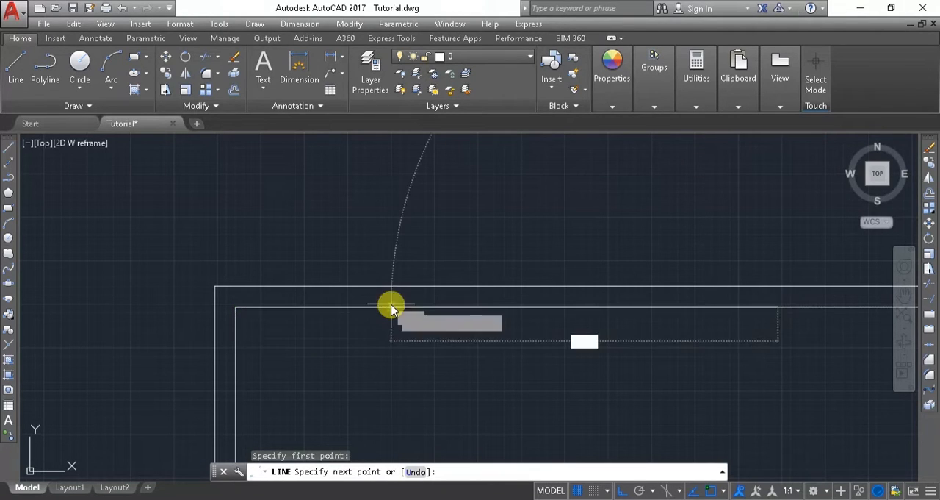
pyautogui.write("13'")
pyautogui.press('Return')
# Continue the line 14' downward, then straight left to the inner left wall, closing off the 13' x 14' bedroom.
pyautogui.scroll(-2, 449, 307)
pyautogui.moveTo(449, 307); pyautogui.dragTo(392, 207, button='middle')
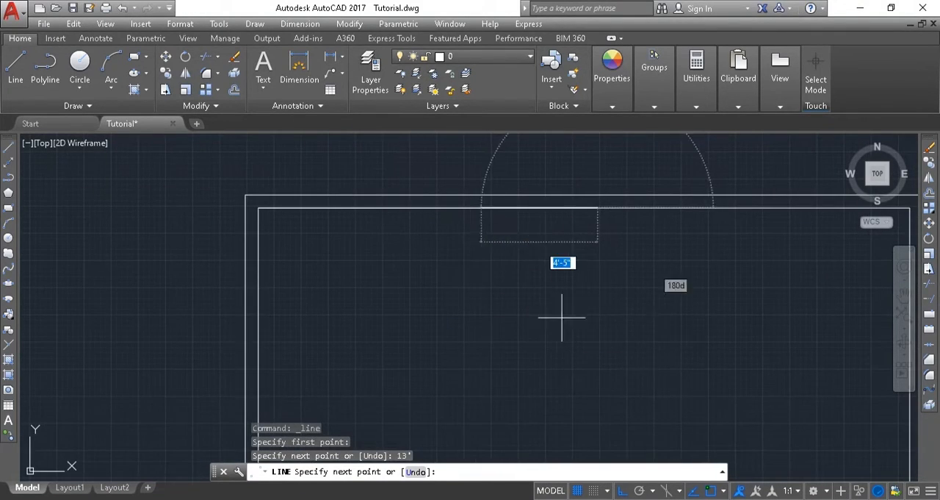
pyautogui.click(601, 347)
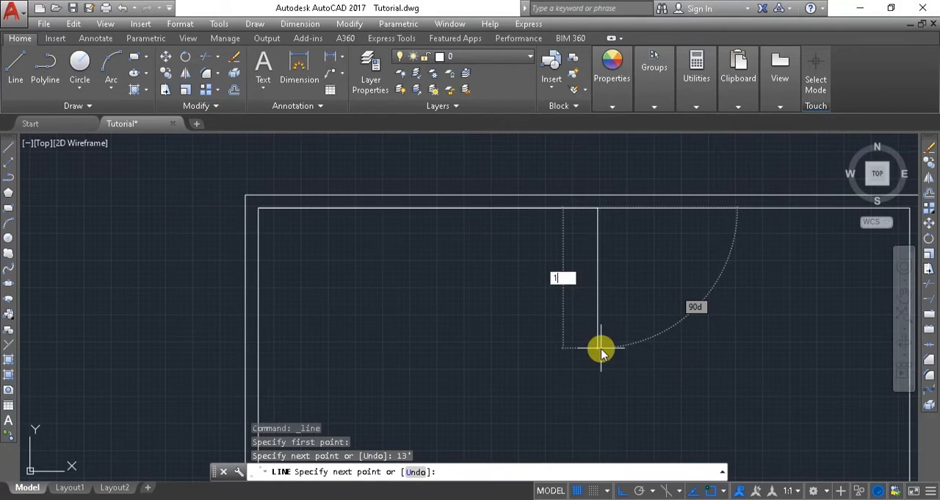
pyautogui.write("14'")
pyautogui.press('Return')
pyautogui.scroll(-3, 601, 336)
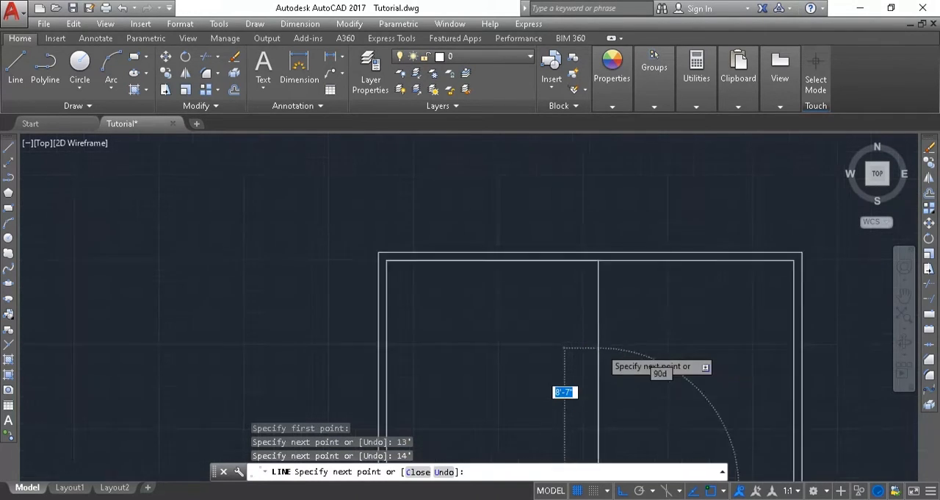
pyautogui.click(455, 401)
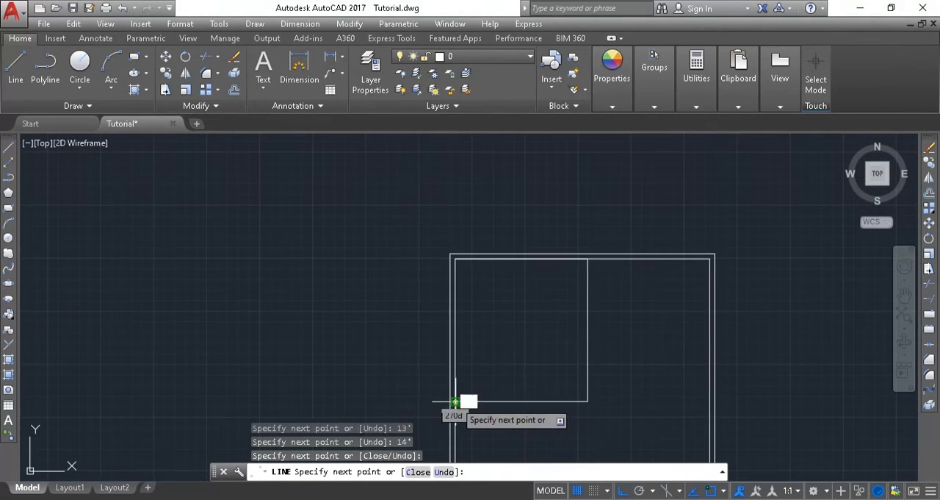
pyautogui.press('Escape')
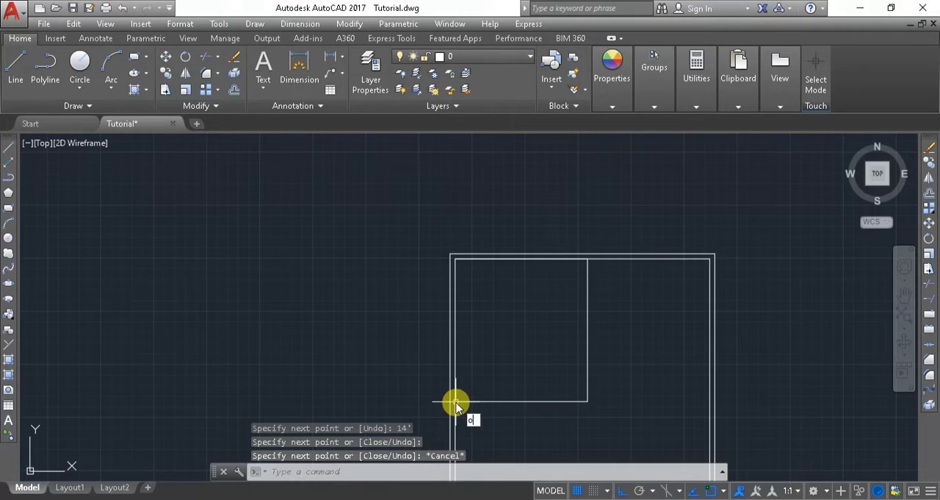
# Offset the bedroom's right and bottom lines 6" outward to form the partition walls.
pyautogui.press('Return')
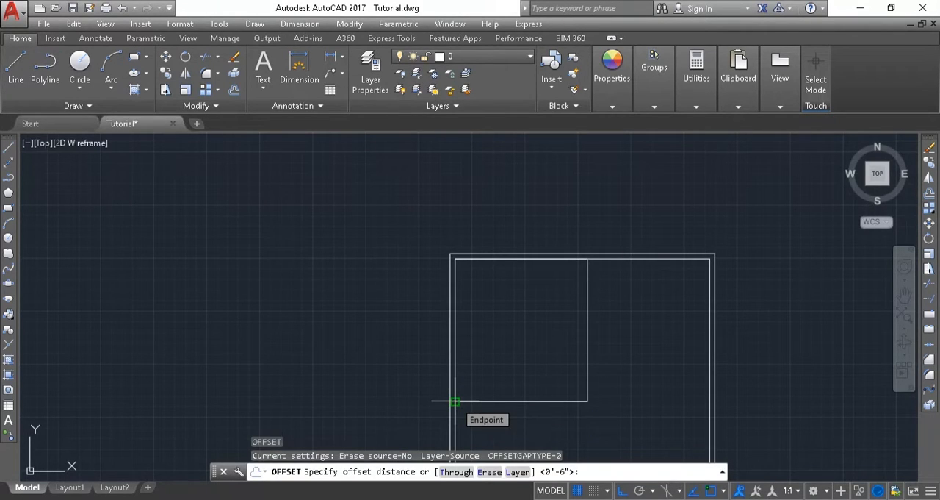
pyautogui.press('Return')
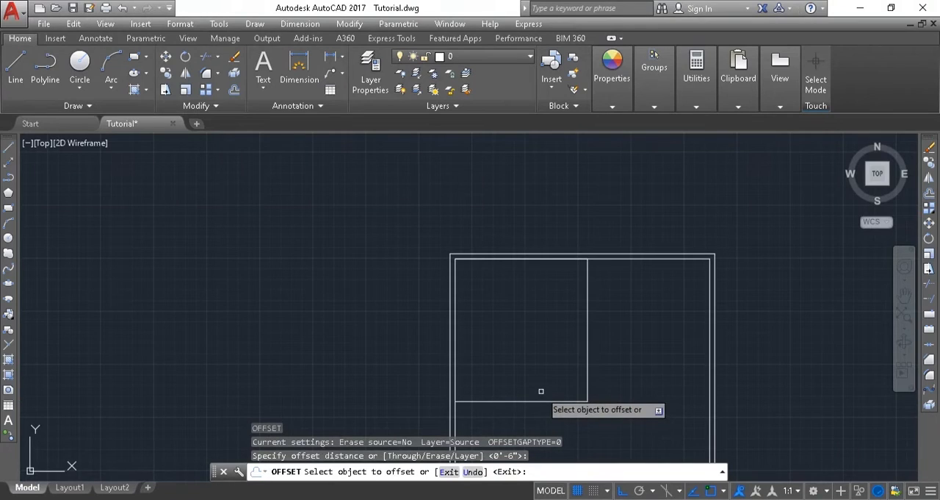
pyautogui.click(585, 338)
pyautogui.click(622, 351)
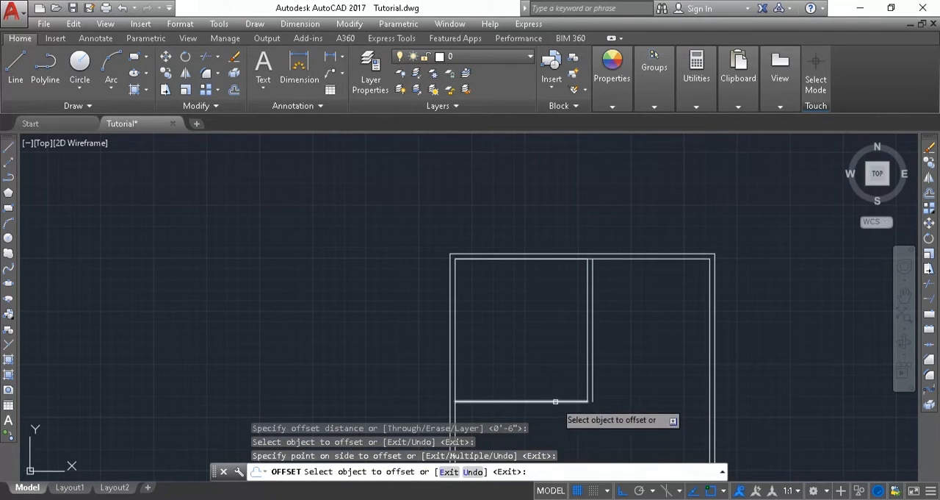
pyautogui.click(556, 403)
pyautogui.click(558, 427)
pyautogui.press('Escape')
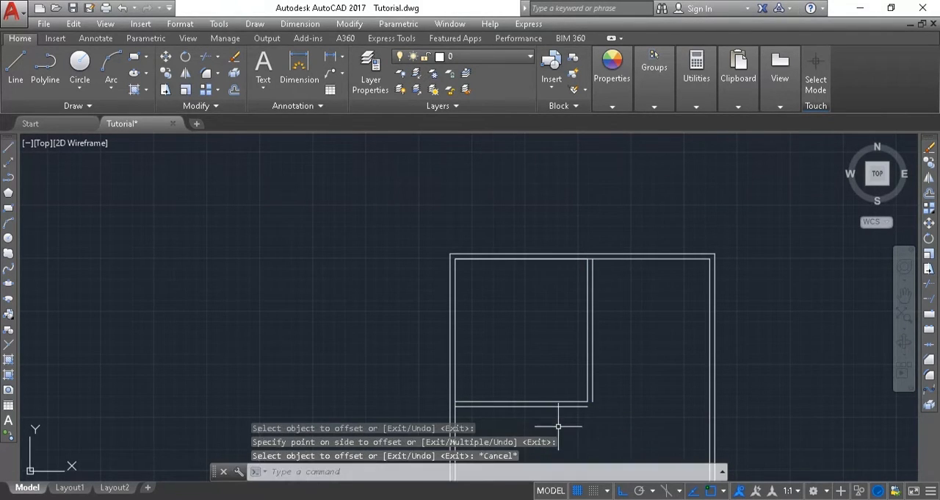
# Fillet the two outer partition lines with zero radius to join them at the bedroom's lower-right corner.
pyautogui.write('f')
pyautogui.press('Return')
pyautogui.scroll(2, 561, 426)
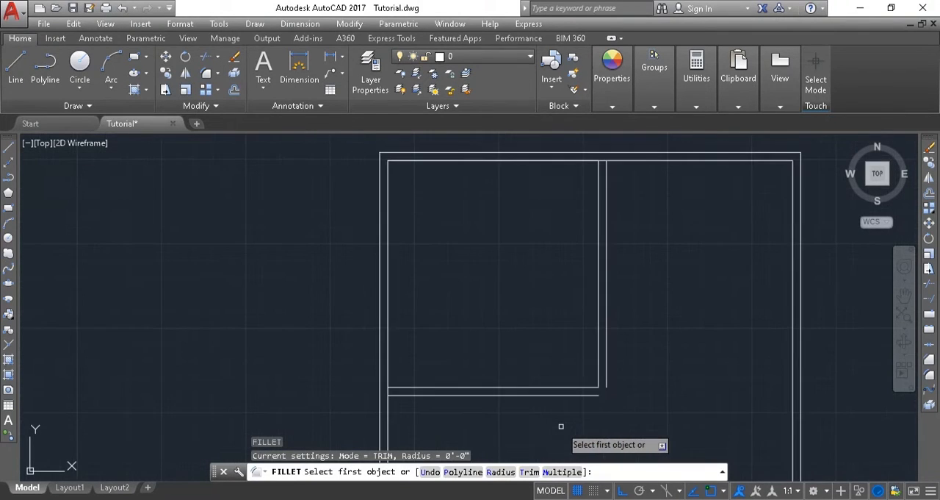
pyautogui.click(536, 394)
pyautogui.click(606, 383)
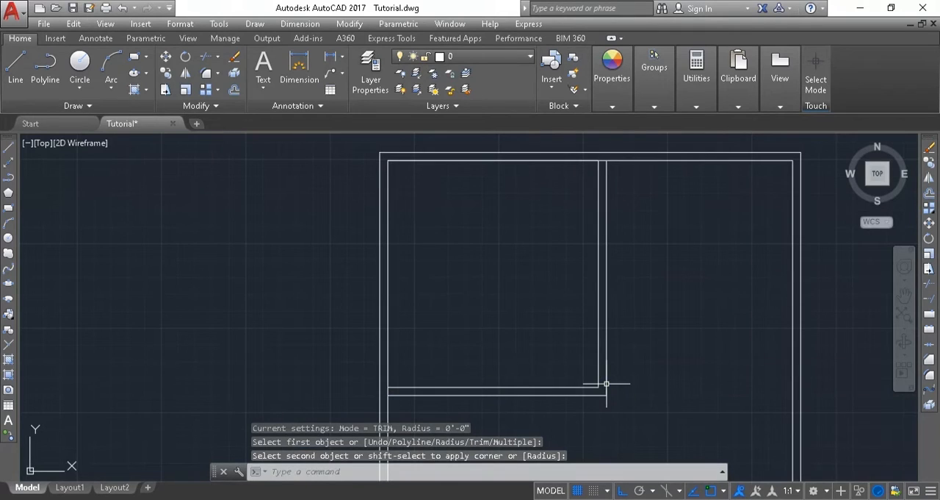
pyautogui.click(601, 383)
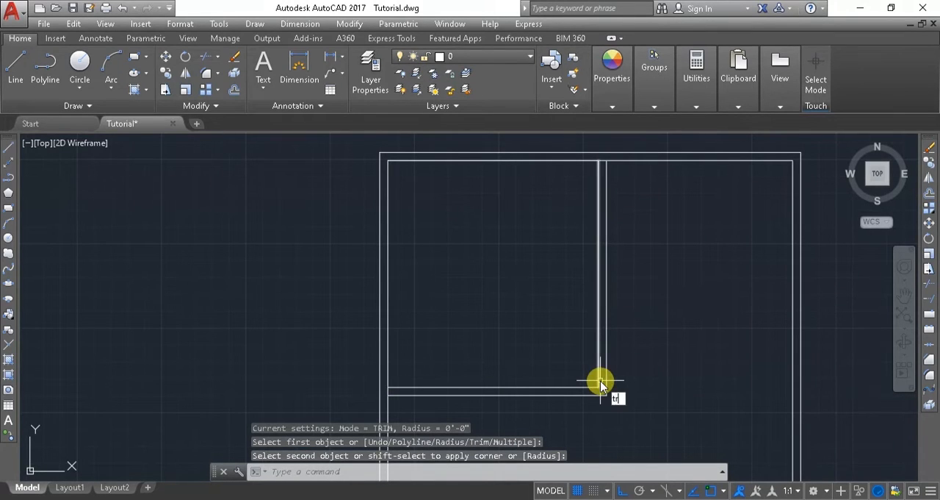
# Trim the inner left wall segment between the bedroom's two bottom partition lines, using all objects as cutting edges.
pyautogui.press('Return')
pyautogui.press('Return')
pyautogui.scroll(4, 468, 309)
pyautogui.scroll(-2, 466, 307)
pyautogui.moveTo(464, 296); pyautogui.dragTo(476, 257, button='middle')
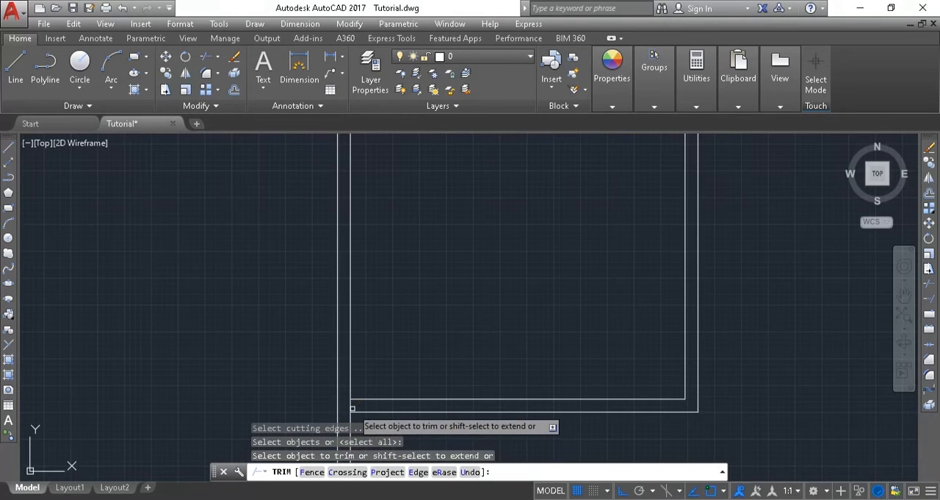
pyautogui.click(351, 404)
# Trim the inner top wall segment between the vertical partition lines and end the Trim command.
pyautogui.moveTo(348, 403)
pyautogui.mouseDown(button='middle')
pyautogui.moveTo(319, 387)
pyautogui.moveTo(237, 382)
pyautogui.mouseUp(button='middle')
pyautogui.moveTo(322, 243); pyautogui.dragTo(344, 416, button='middle')
pyautogui.click(438, 173)
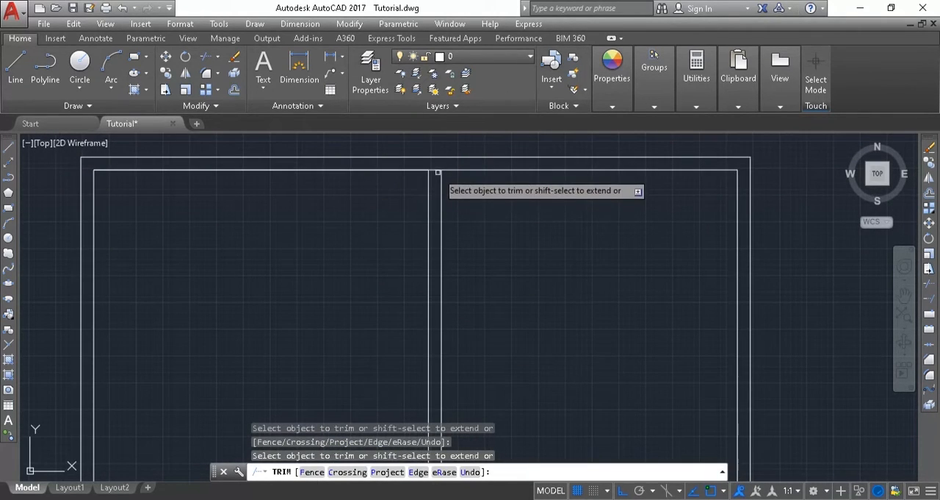
pyautogui.click(435, 166)
pyautogui.click(434, 177)
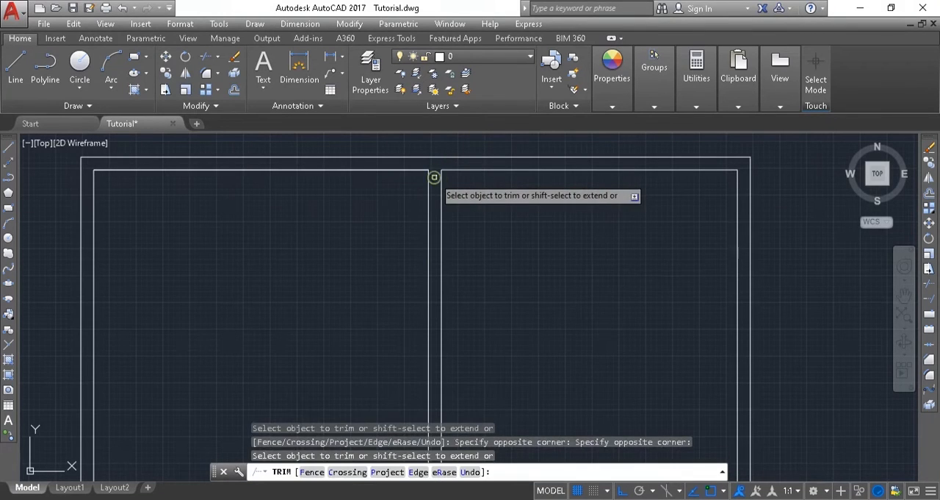
pyautogui.press('Escape')
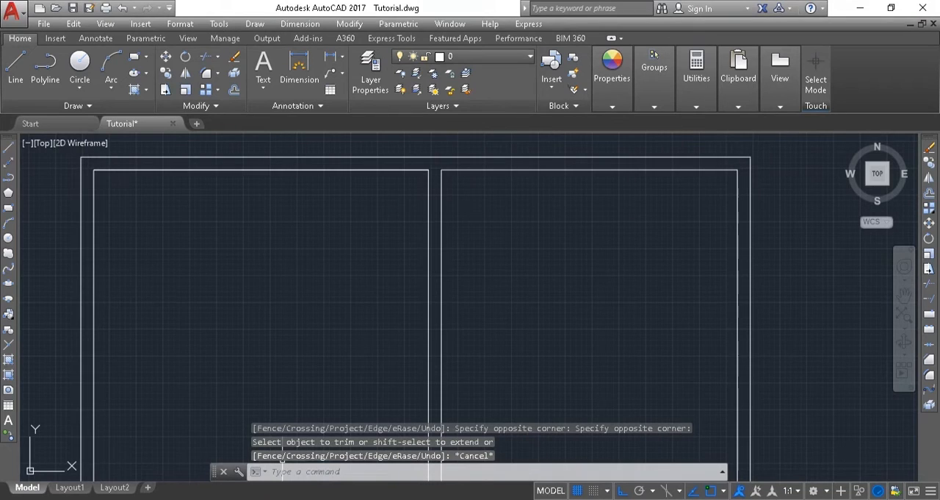
# Check the bath size in the PDF plan, then return to AutoCAD and draw a 5' line rightward along the inner top wall from the partition.
pyautogui.hotkey('alt', 'Tab')
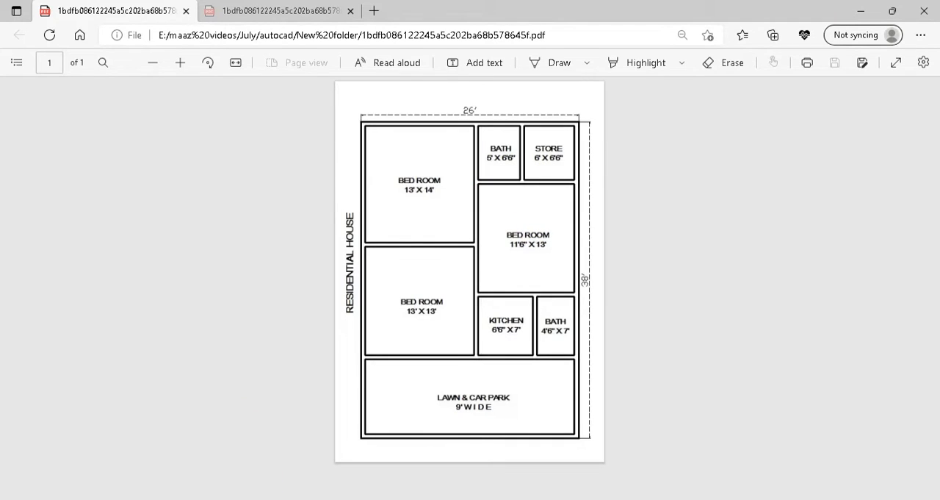
pyautogui.moveTo(219, 499)
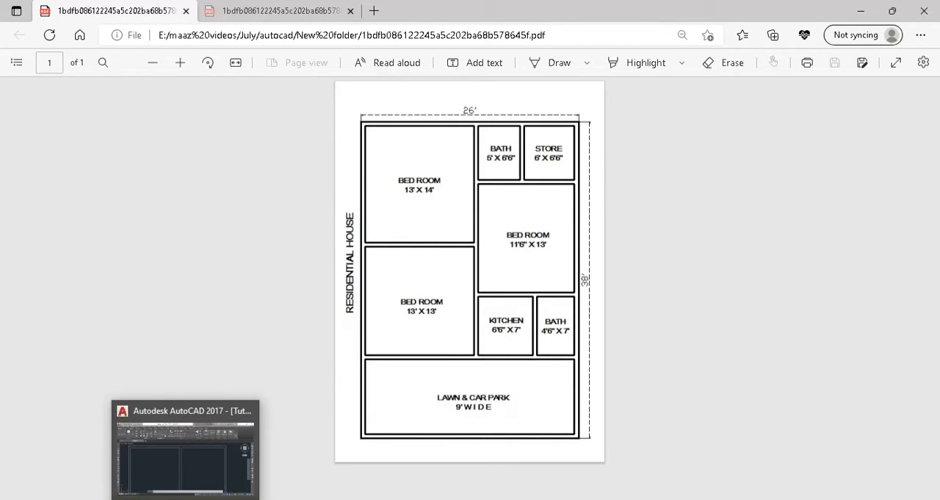
pyautogui.click(185, 499)
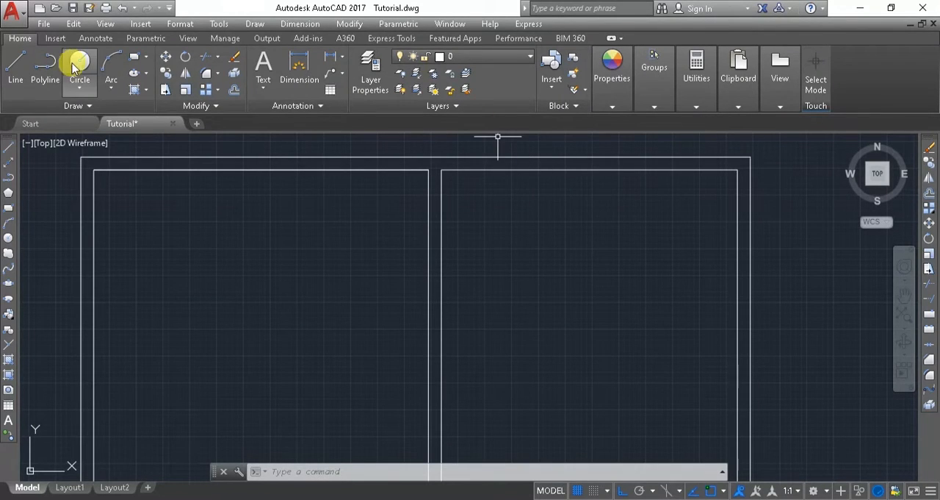
pyautogui.click(15, 65)
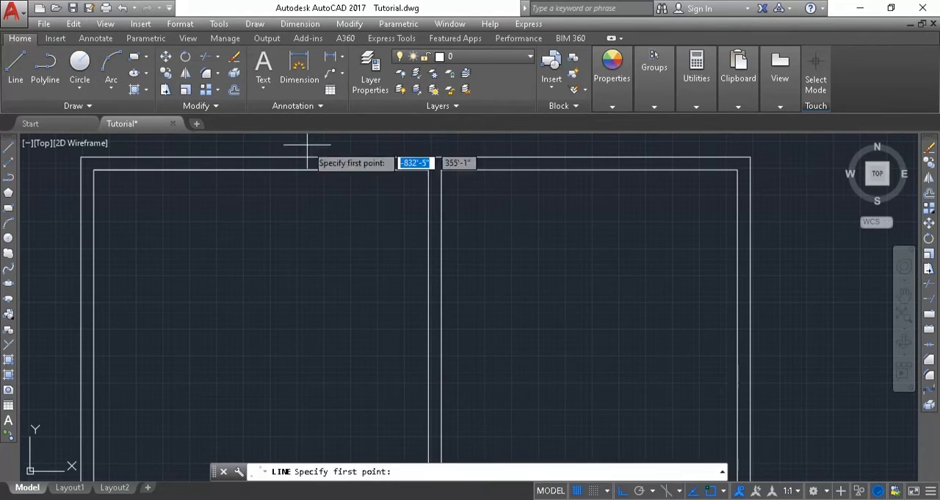
pyautogui.click(441, 170)
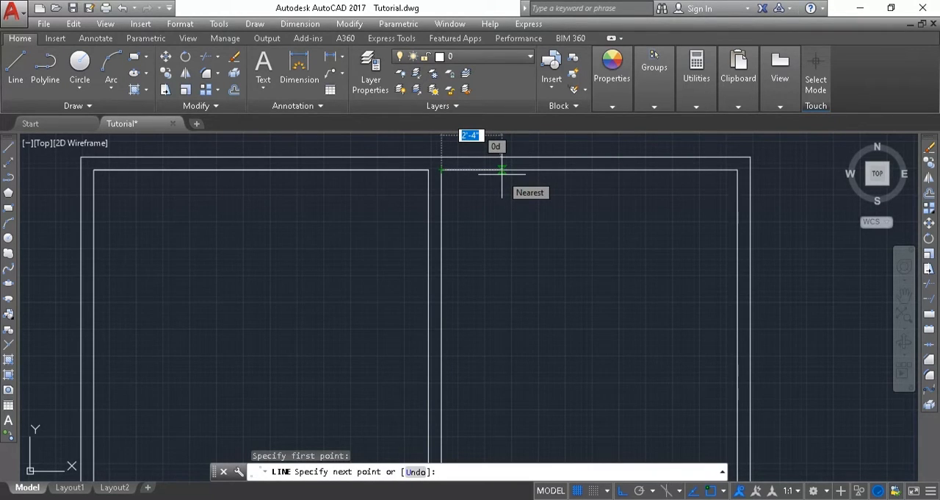
pyautogui.write("5'")
pyautogui.press('Return')
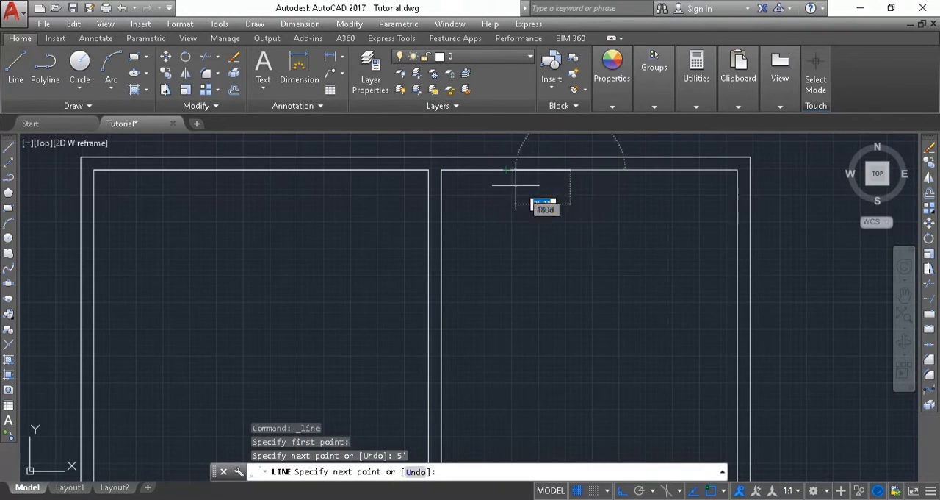
# Continue the line 6'6" downward, then straight left to the vertical partition, closing off the bath.
pyautogui.write('6')
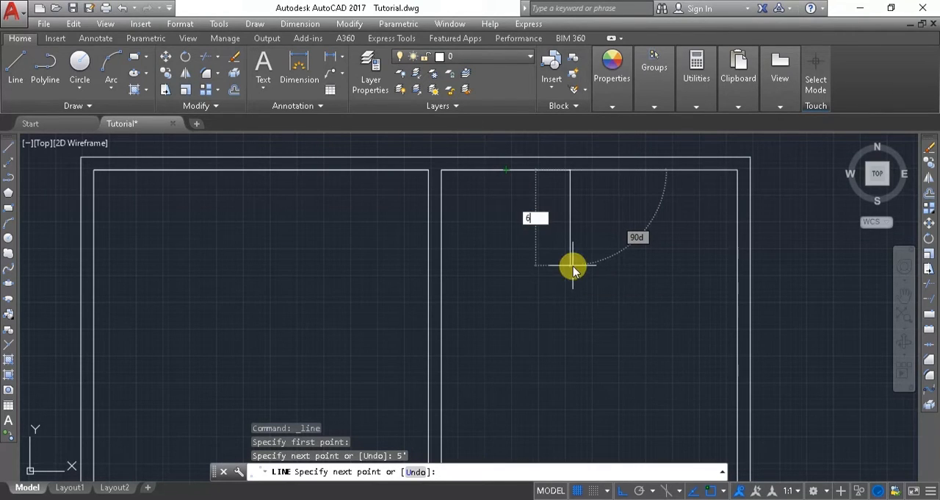
pyautogui.write("'6")
pyautogui.press('Return')
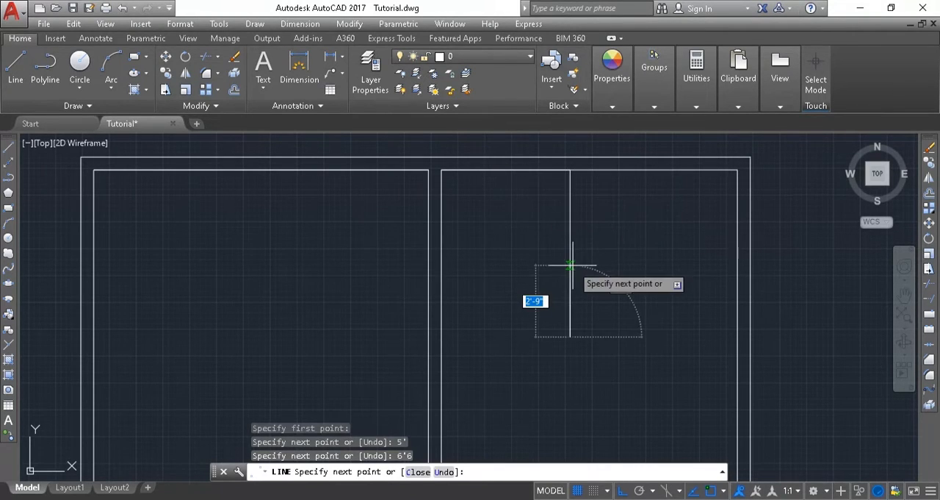
pyautogui.click(438, 337)
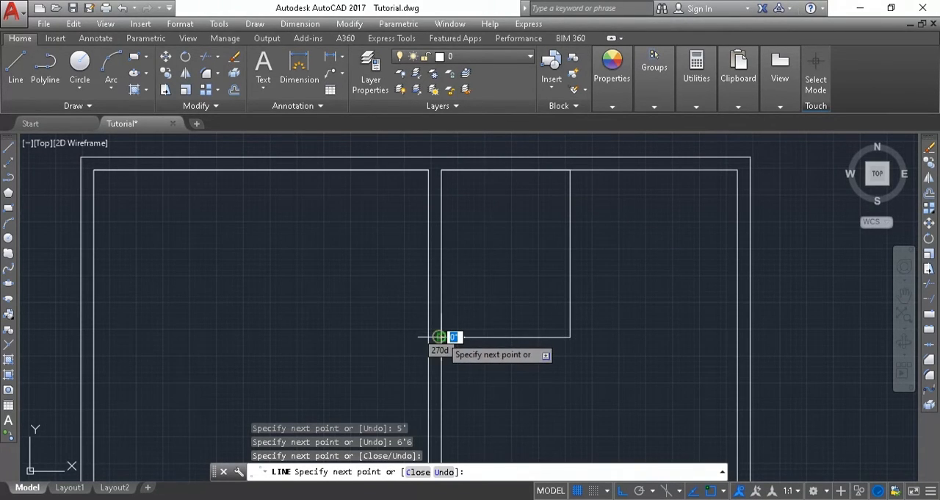
pyautogui.press('Escape')
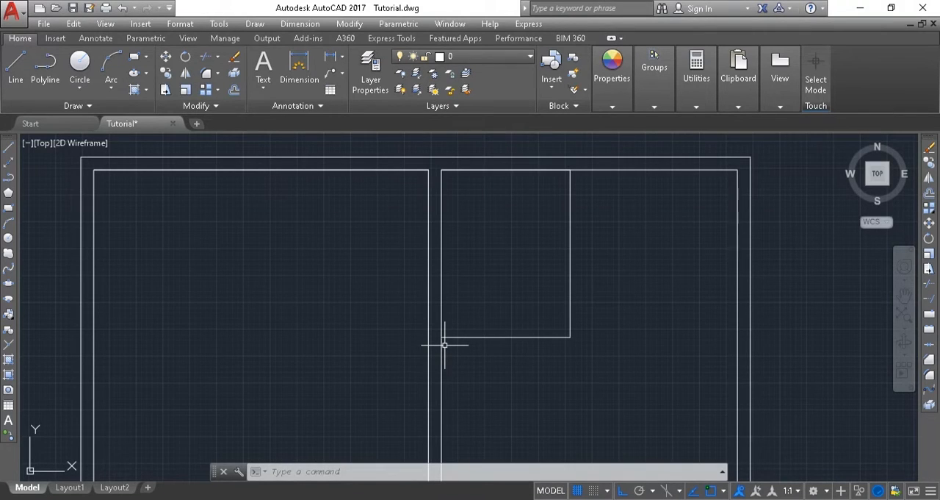
# Offset the bath's bottom line 6" downward and its right line 6" to the right as partition walls.
pyautogui.write('o')
pyautogui.press('Return')
pyautogui.press('Return')
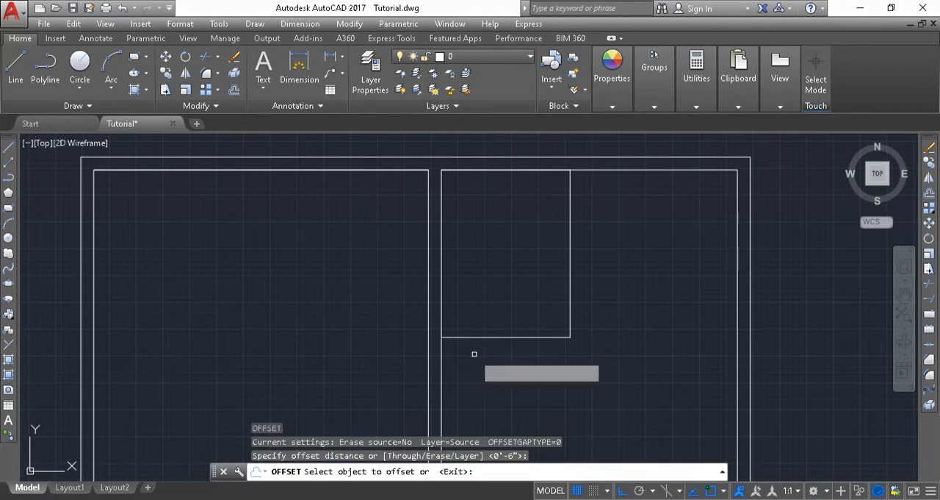
pyautogui.click(458, 337)
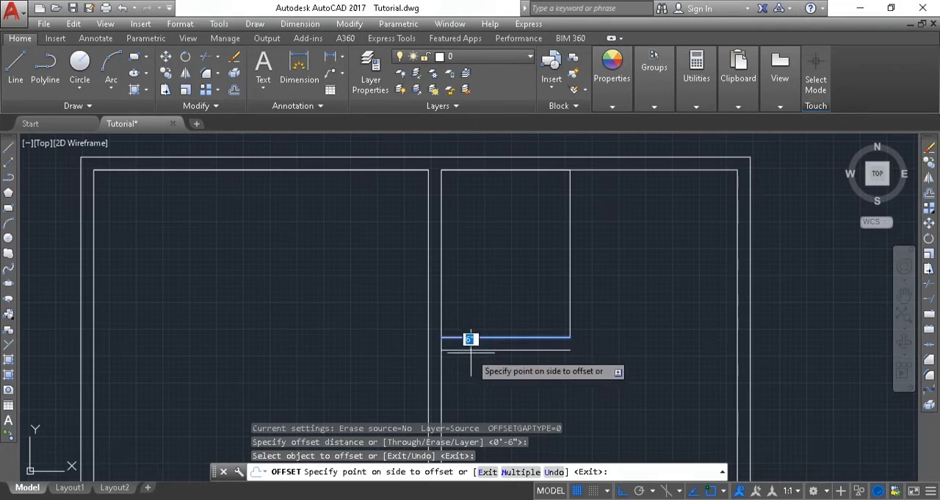
pyautogui.click(471, 352)
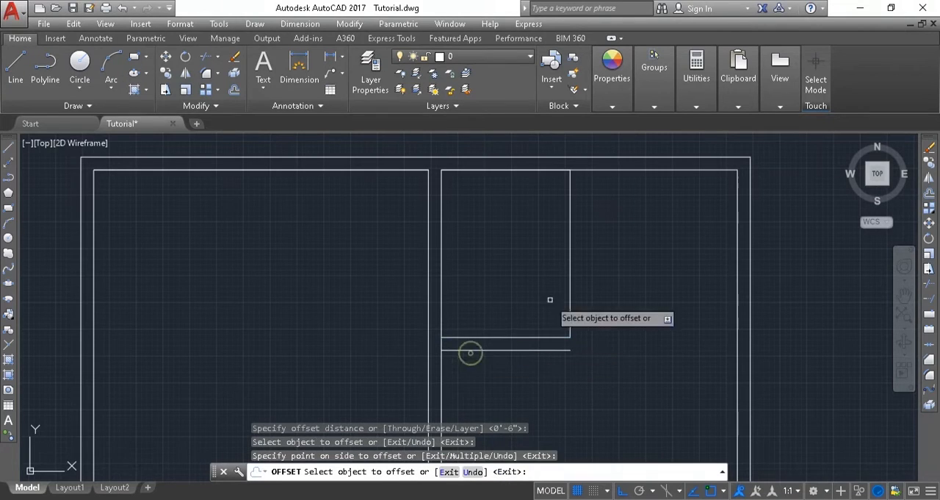
pyautogui.click(570, 257)
pyautogui.click(655, 270)
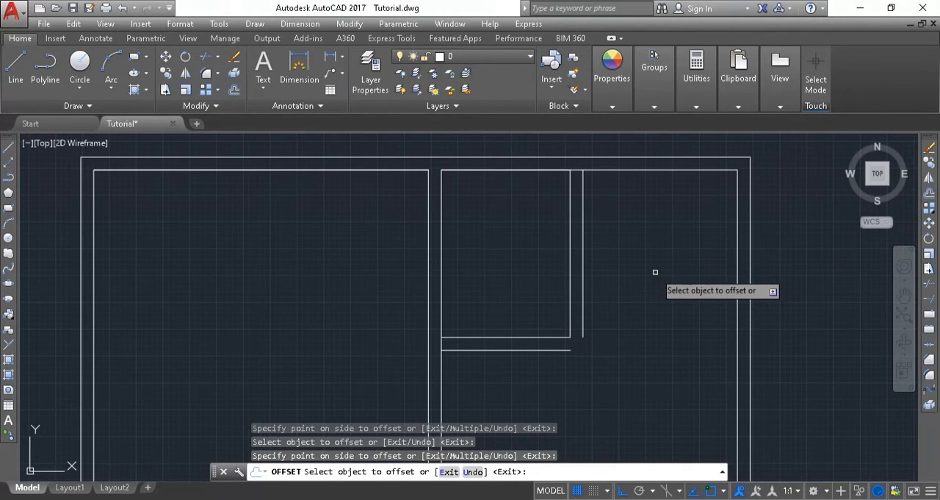
pyautogui.press('Escape')
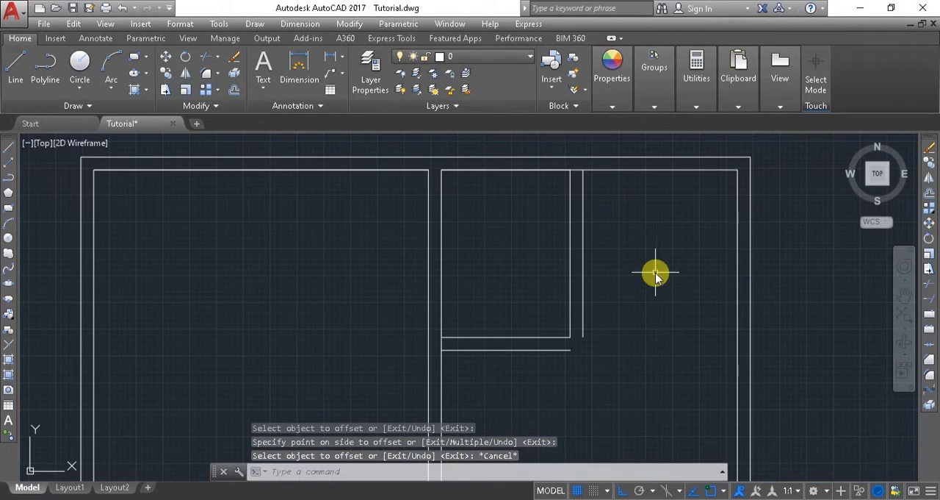
# Fillet the two offset bath wall lines with zero radius so they meet in a square outer corner.
pyautogui.write('f')
pyautogui.press('Return')
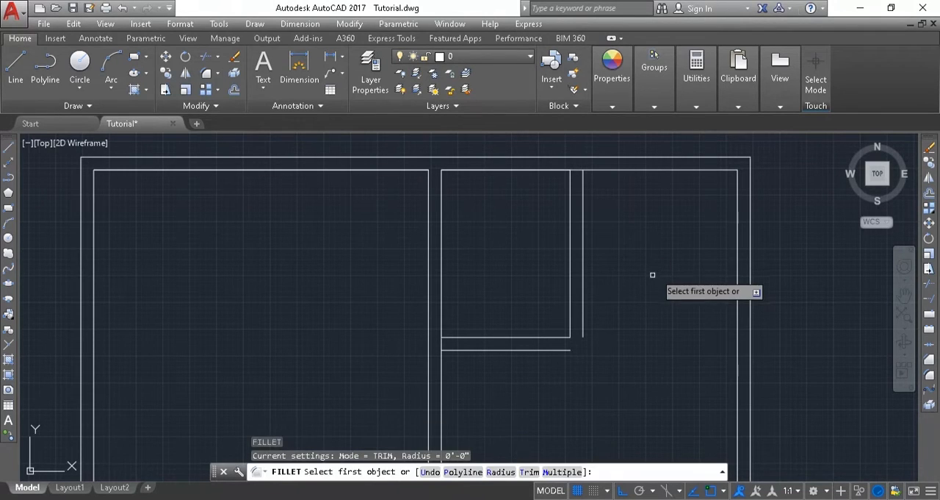
pyautogui.click(554, 353)
pyautogui.click(558, 351)
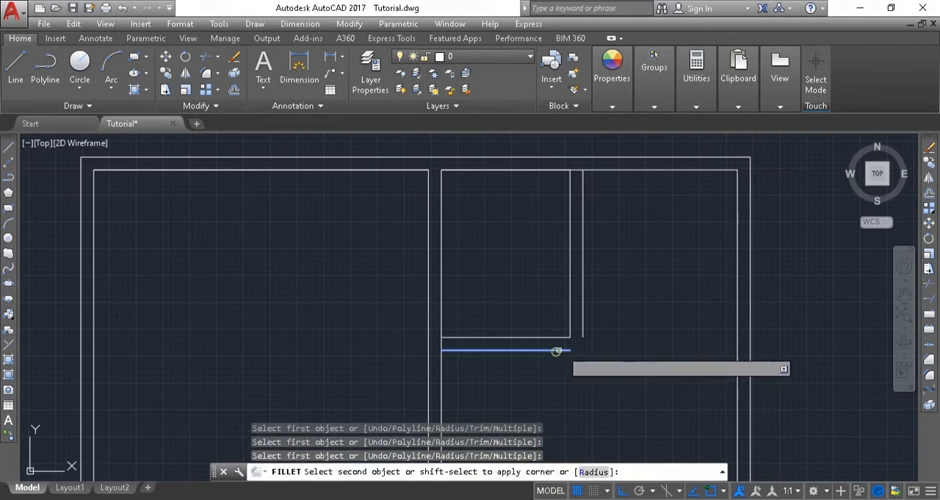
pyautogui.click(584, 317)
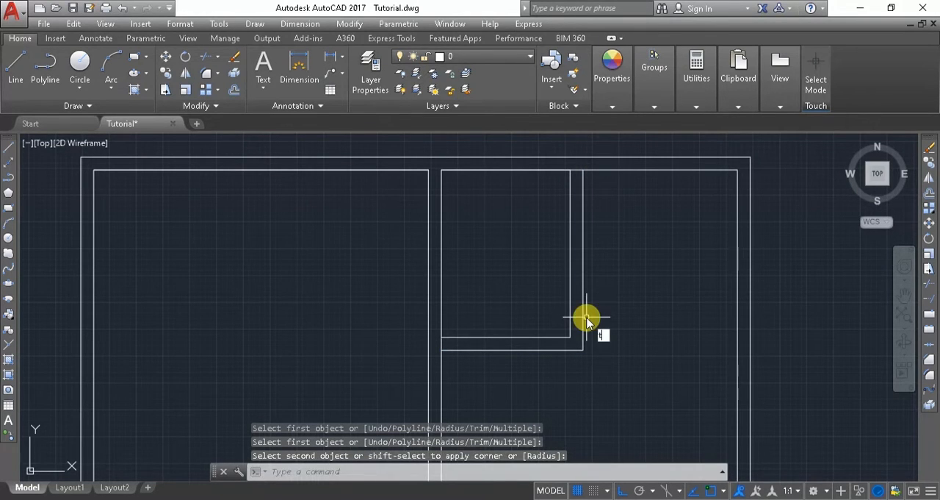
# Trim the vertical partition line between the bath's bottom wall lines and the inner top wall line between its right wall lines.
pyautogui.press('Return')
pyautogui.press('Return')
pyautogui.scroll(4, 473, 341)
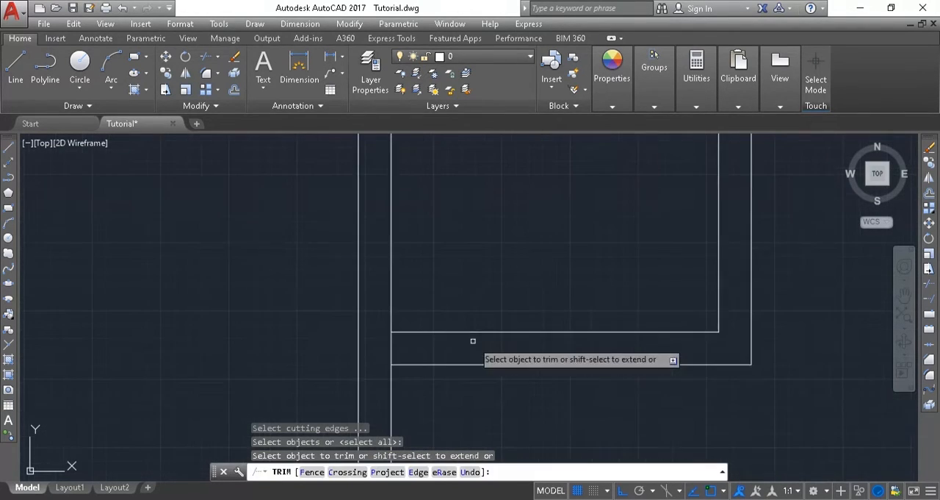
pyautogui.click(409, 330)
pyautogui.click(399, 351)
pyautogui.moveTo(779, 195); pyautogui.dragTo(630, 345, button='middle')
pyautogui.moveTo(597, 266); pyautogui.dragTo(594, 338, button='middle')
pyautogui.click(592, 163)
pyautogui.click(588, 206)
pyautogui.scroll(-4, 582, 212)
pyautogui.scroll(5, 512, 235)
pyautogui.scroll(5, 348, 313)
pyautogui.scroll(-7, 313, 336)
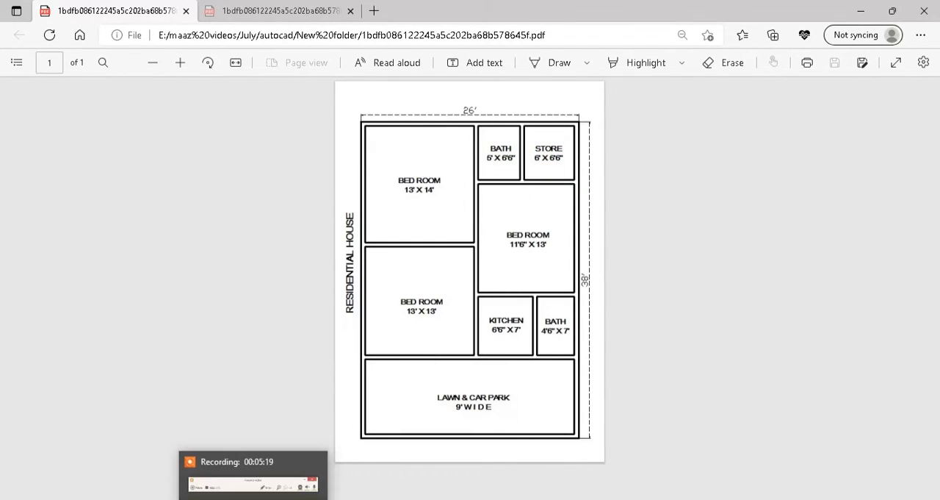
# Check the store size in the PDF, return to AutoCAD and draw a line 6' right along the inner top wall, then 6'6" down.
pyautogui.click(186, 495)
pyautogui.scroll(3, 415, 218)
pyautogui.moveTo(413, 218); pyautogui.dragTo(411, 176, button='middle')
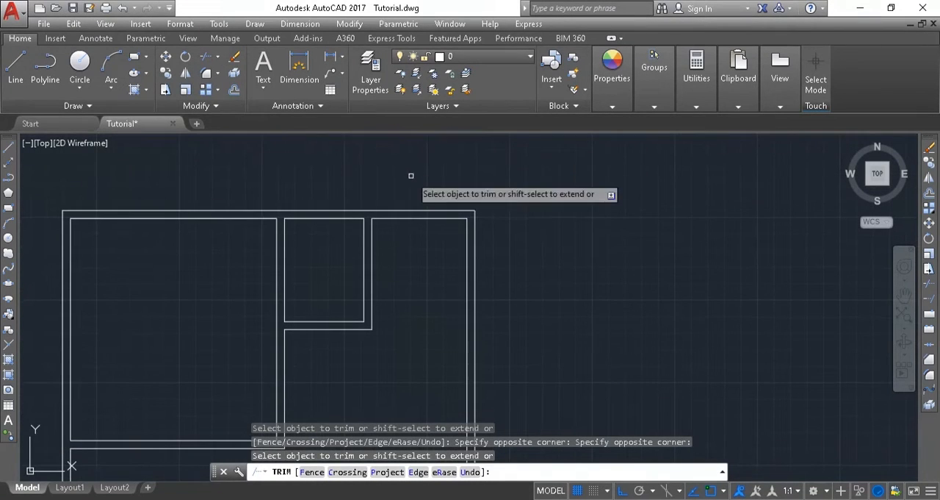
pyautogui.click(15, 65)
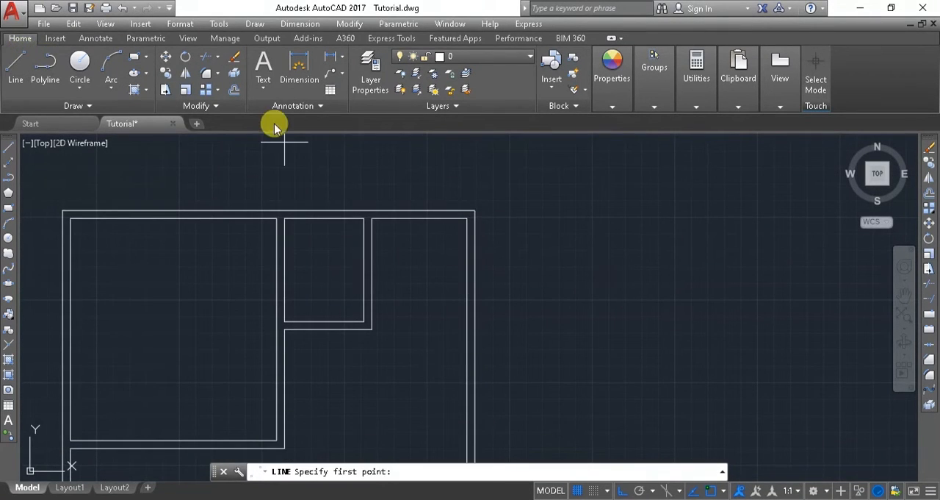
pyautogui.click(371, 219)
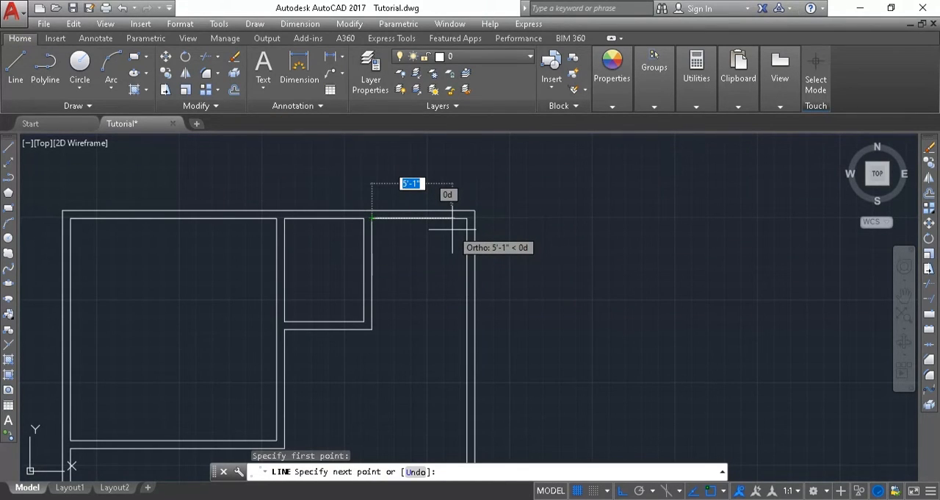
pyautogui.write("6'")
pyautogui.press('Return')
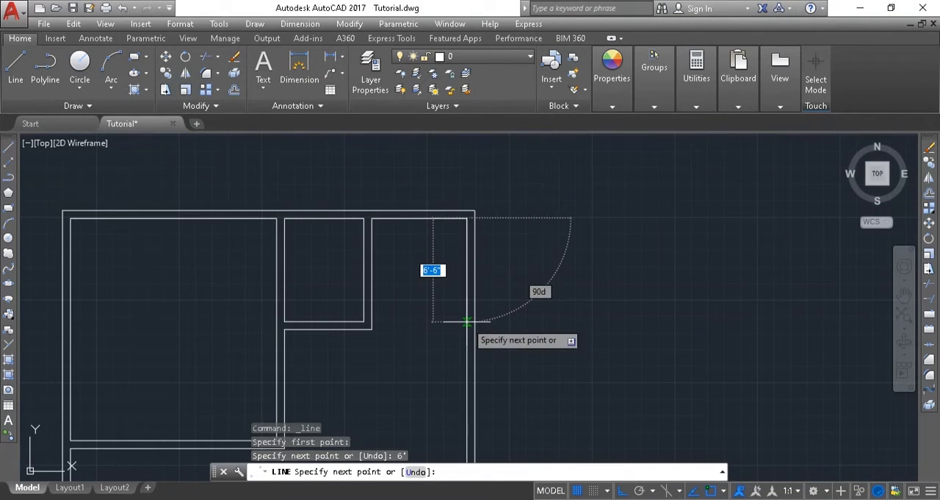
pyautogui.write('6')
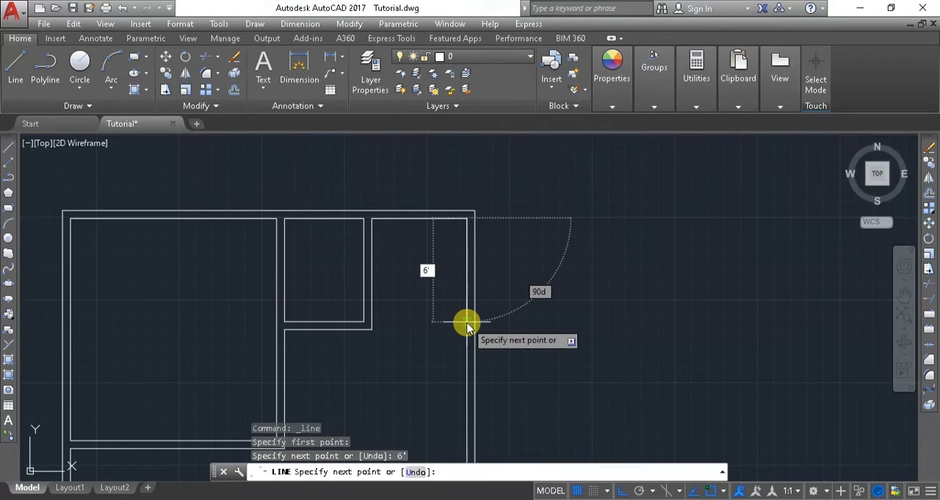
pyautogui.write("'6")
pyautogui.press('Return')
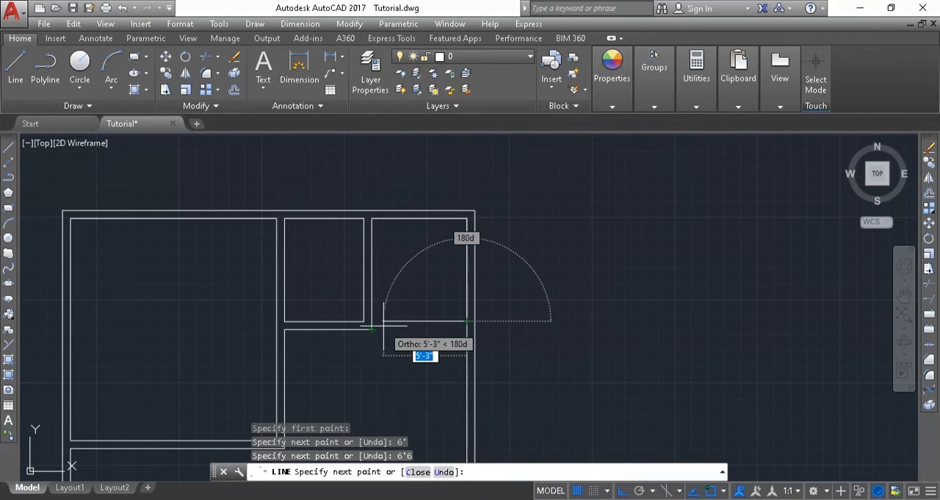
pyautogui.press('Escape')
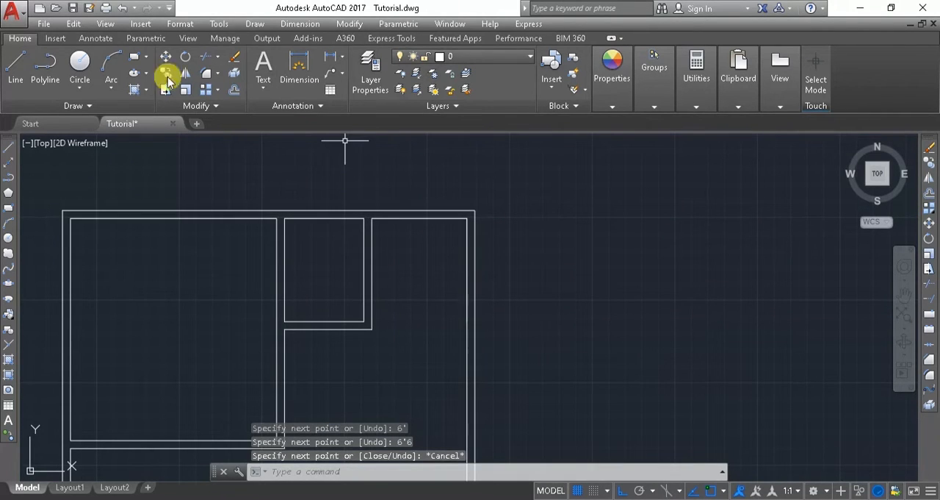
# Draw a line from the inner top-right wall corner 6'6" down, then straight left to the bath partition, closing off the store.
pyautogui.click(15, 67)
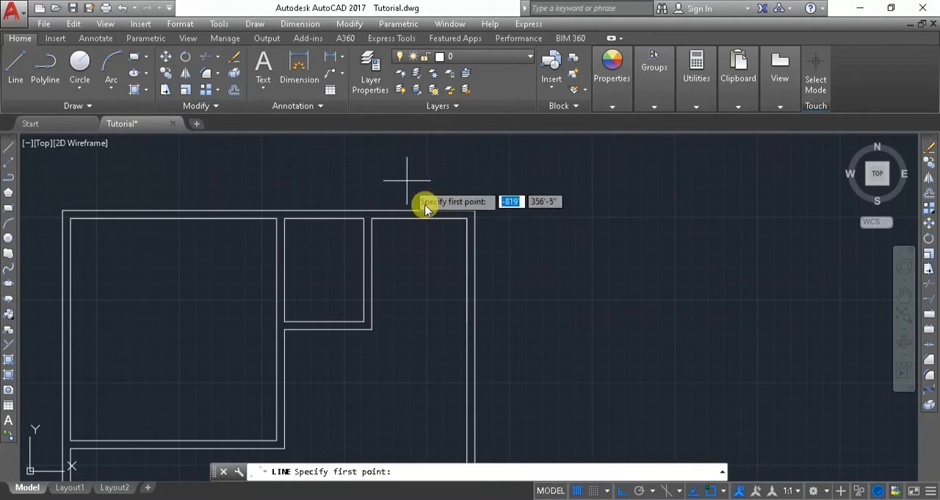
pyautogui.click(468, 218)
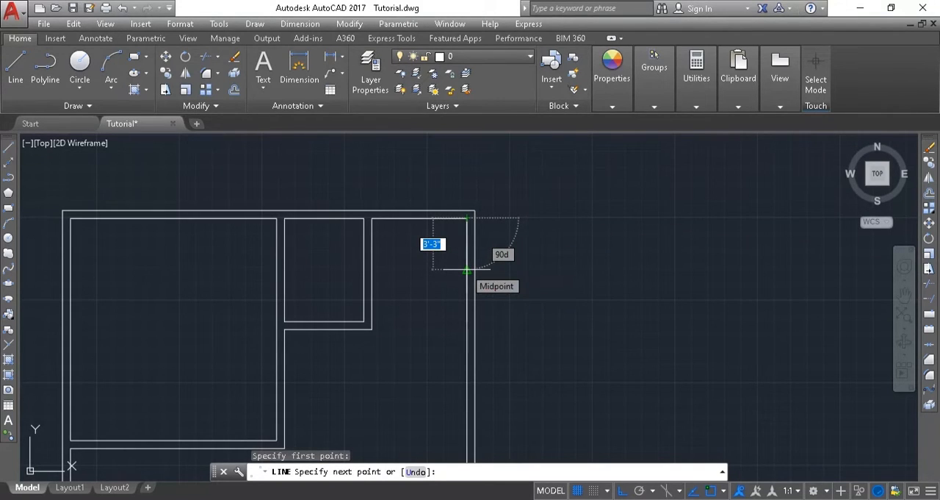
pyautogui.write("6'")
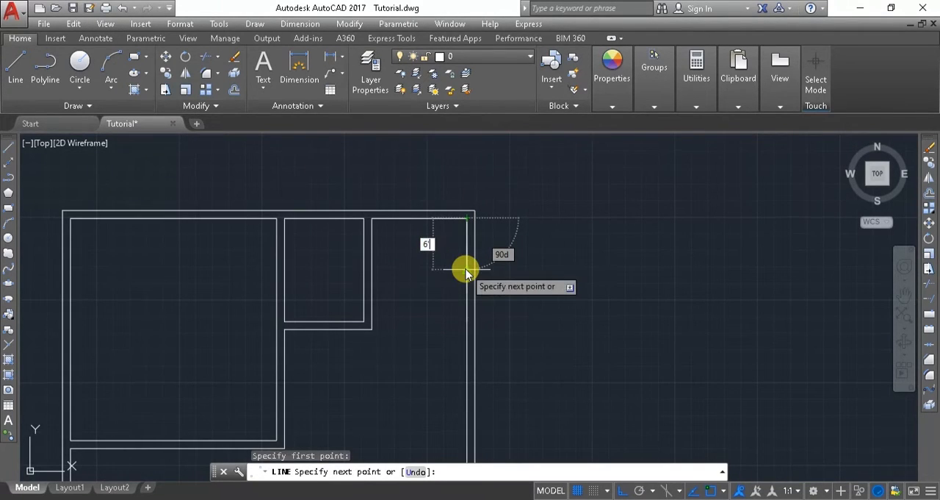
pyautogui.write('6')
pyautogui.press('Return')
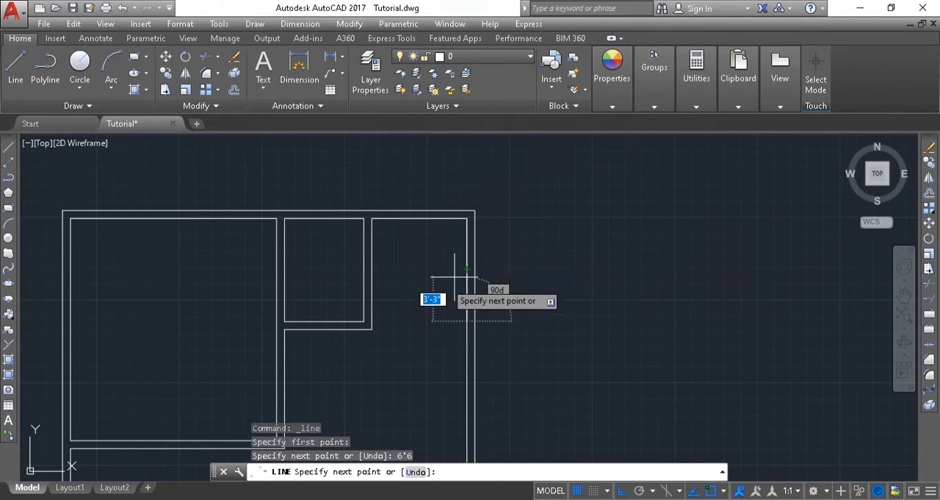
pyautogui.click(371, 321)
pyautogui.press('Escape')
# Offset the store's bottom line 6" downward to form its partition wall and end the Offset command.
pyautogui.write('o')
pyautogui.press('BackSpace')
pyautogui.write('o')
pyautogui.press('Return')
pyautogui.write('6')
pyautogui.press('Return')
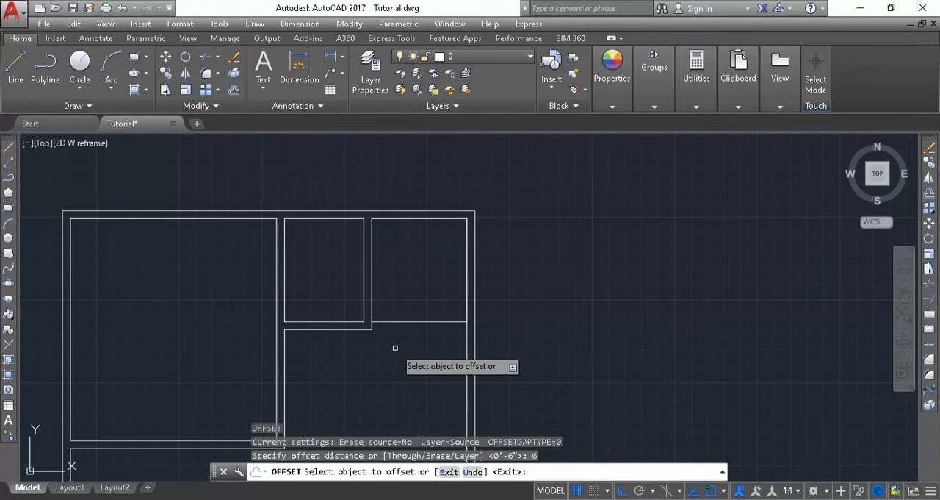
pyautogui.click(373, 321)
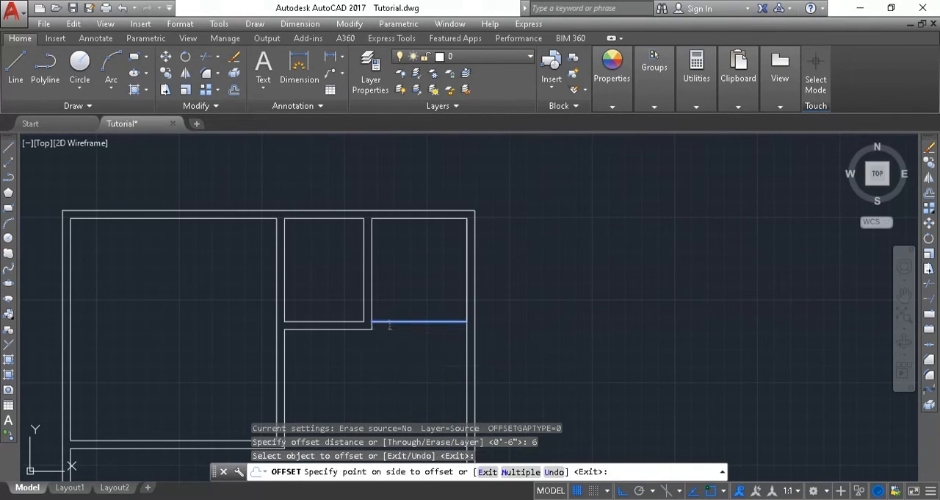
pyautogui.click(390, 336)
pyautogui.scroll(4, 390, 336)
pyautogui.scroll(4, 398, 339)
pyautogui.moveTo(399, 338); pyautogui.dragTo(353, 371, button='middle')
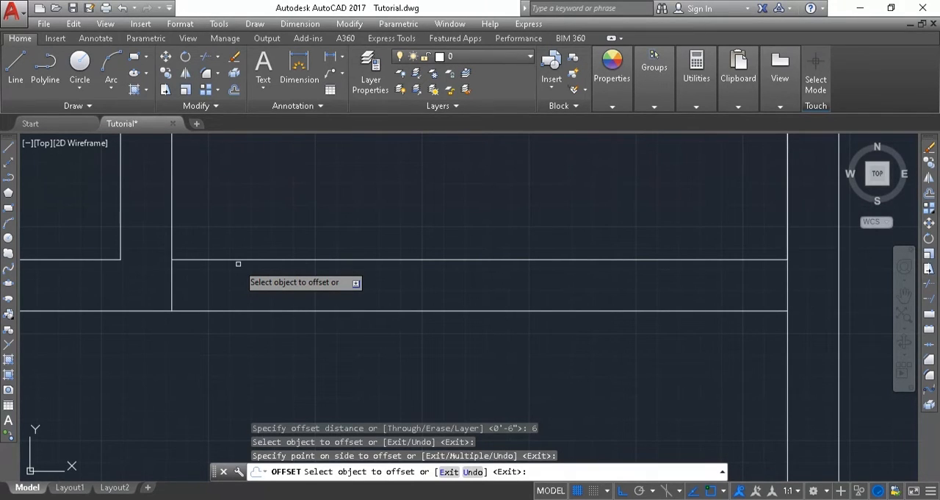
pyautogui.press('Escape')
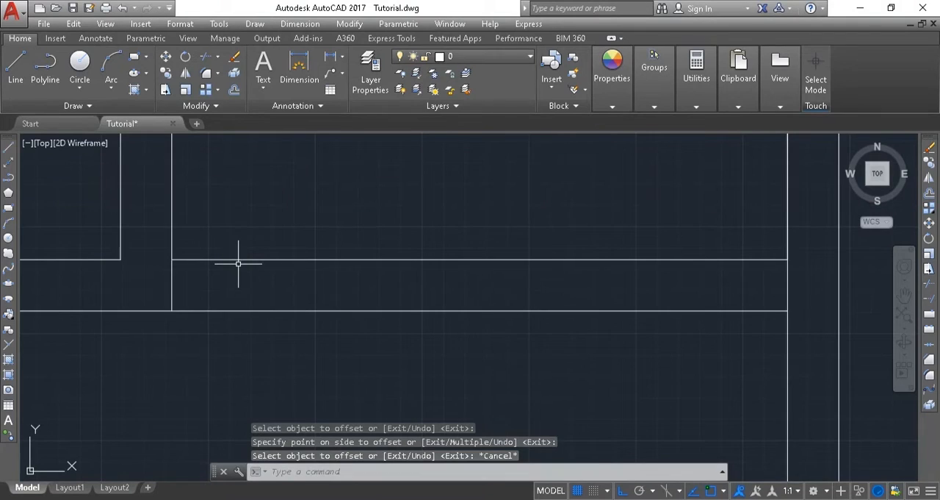
# Trim the vertical line end between the store's two bottom wall lines at the bath corner.
pyautogui.press('Return')
pyautogui.press('Return')
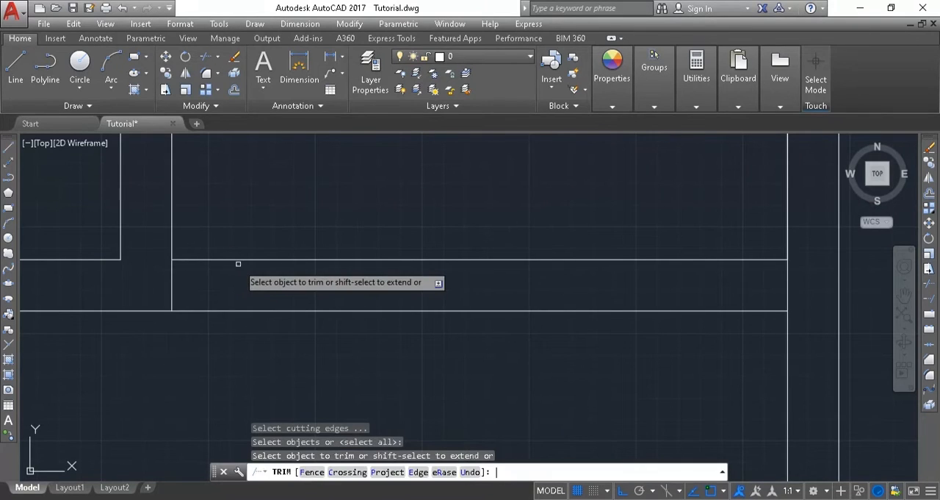
pyautogui.click(174, 284)
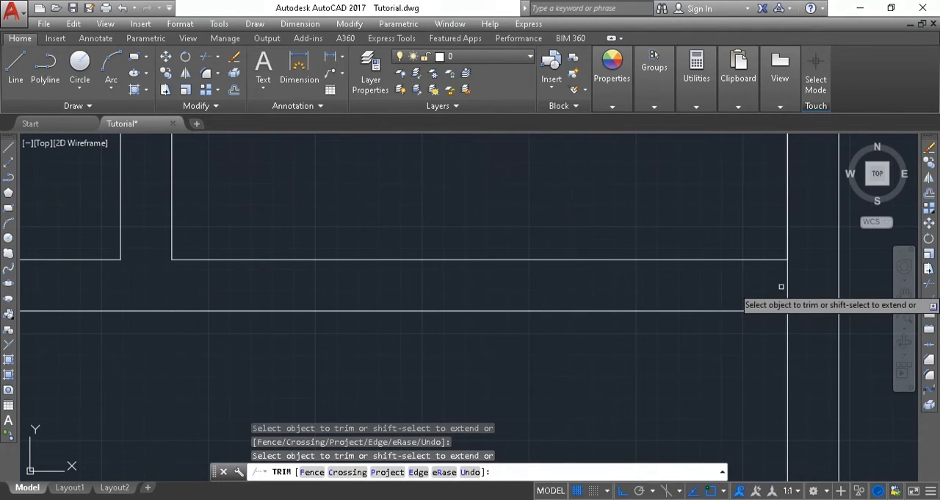
# Draw a line 13' down from the outer lower-right corner of the upper bedroom's partition, then straight left to the inner left wall.
pyautogui.scroll(-5, 653, 187)
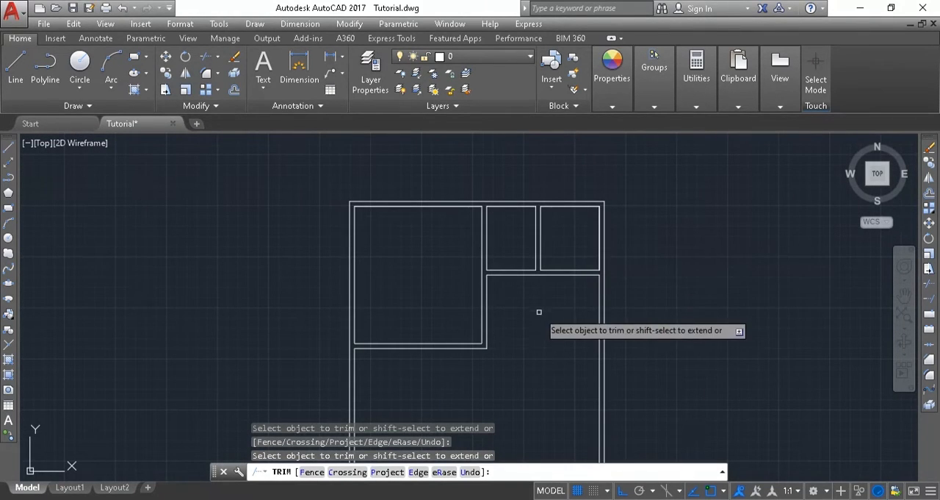
pyautogui.moveTo(539, 309); pyautogui.dragTo(561, 205, button='middle')
pyautogui.click(438, 360)
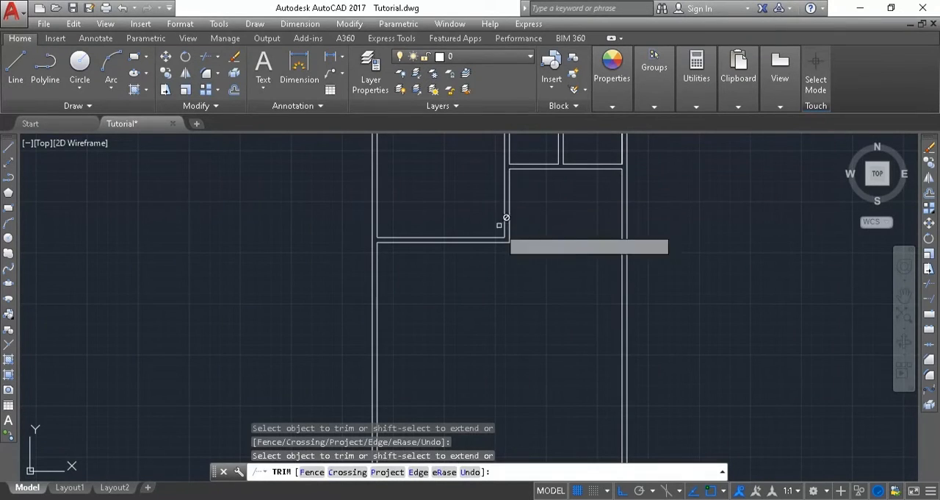
pyautogui.click(15, 70)
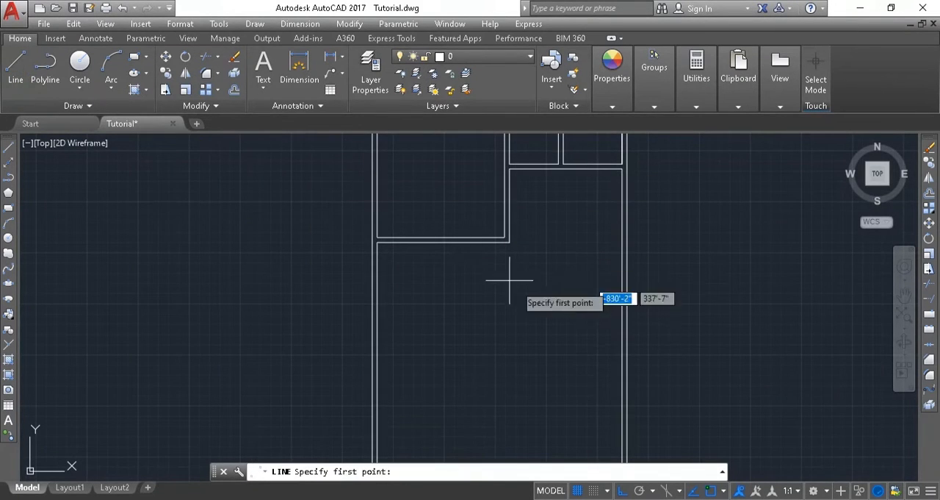
pyautogui.click(508, 241)
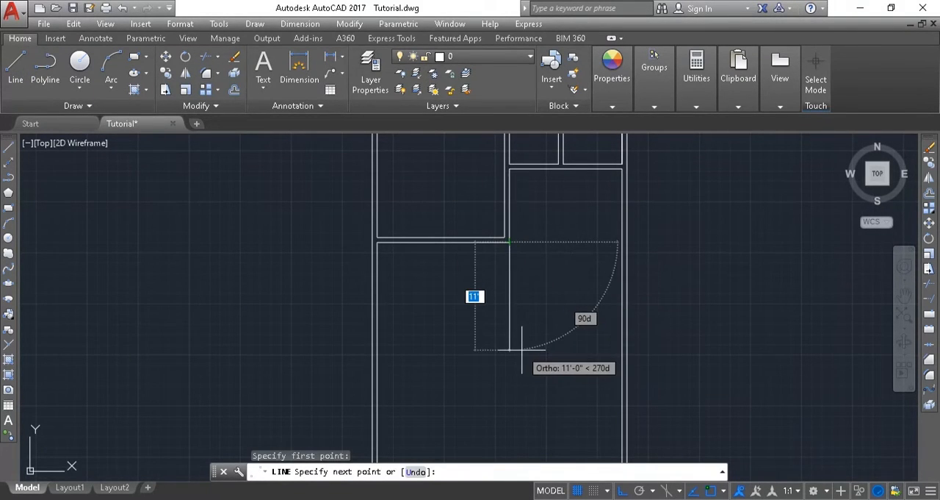
pyautogui.write('13')
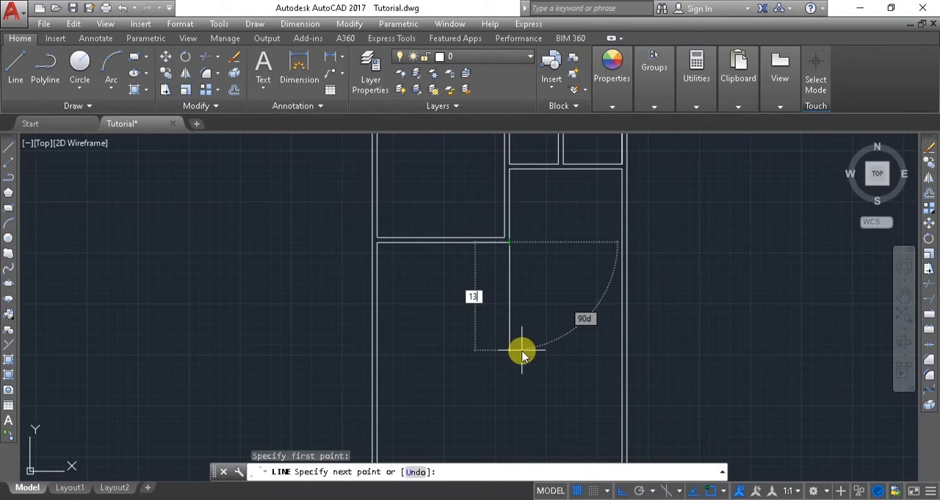
pyautogui.press('Return')
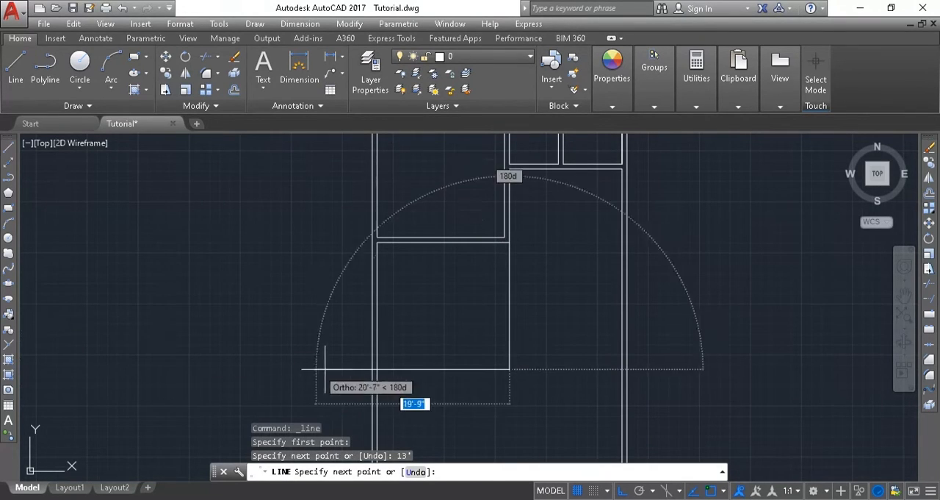
pyautogui.click(377, 371)
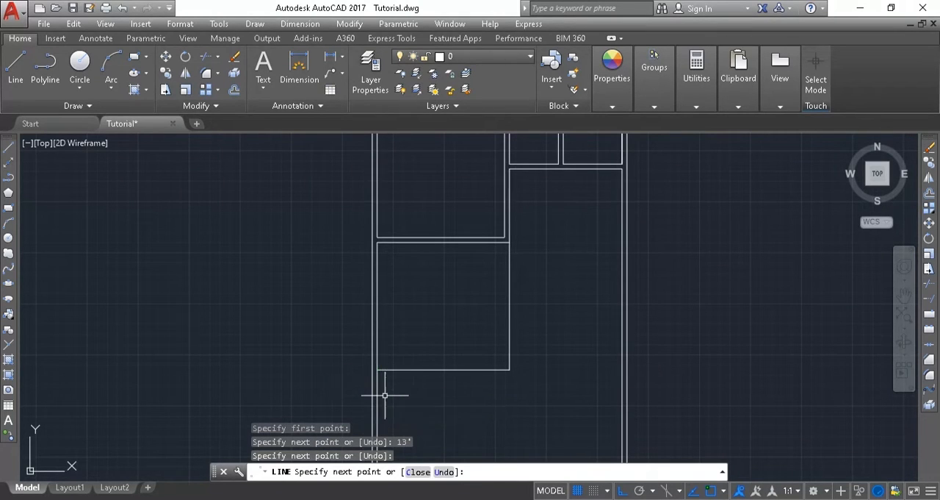
pyautogui.press('Escape')
# Offset the lower bedroom's right line 6" to the left and its bottom line 6" downward as partition walls.
pyautogui.write('o')
pyautogui.press('Return')
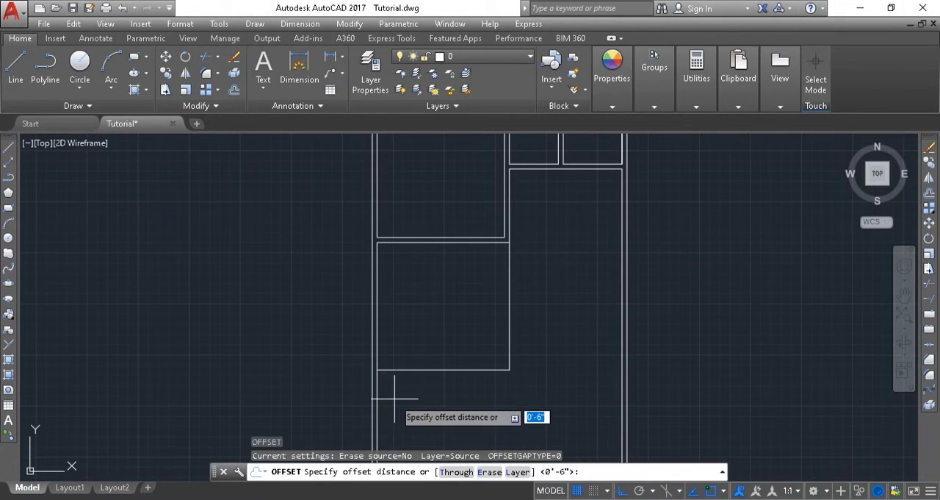
pyautogui.press('Return')
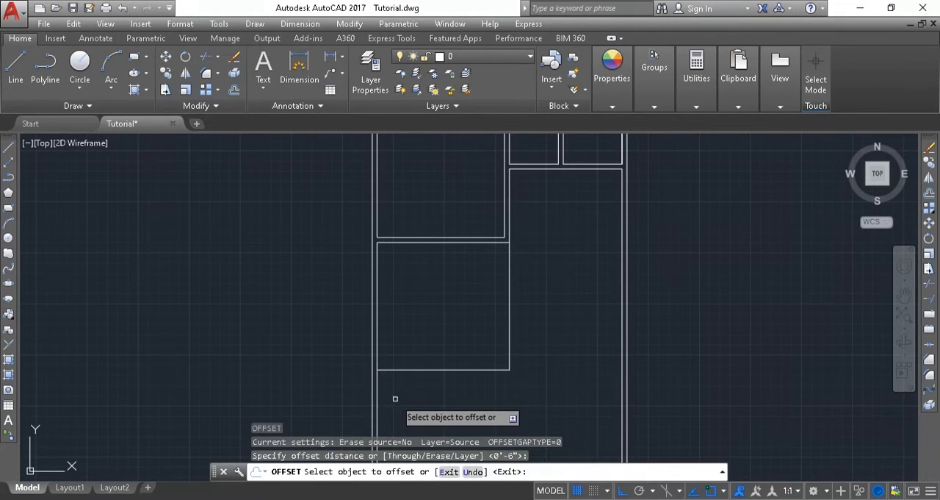
pyautogui.click(509, 298)
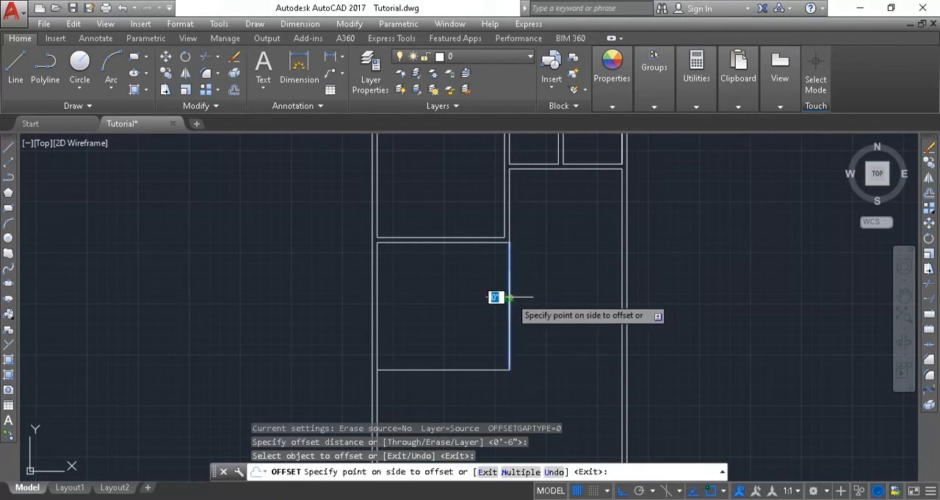
pyautogui.click(497, 298)
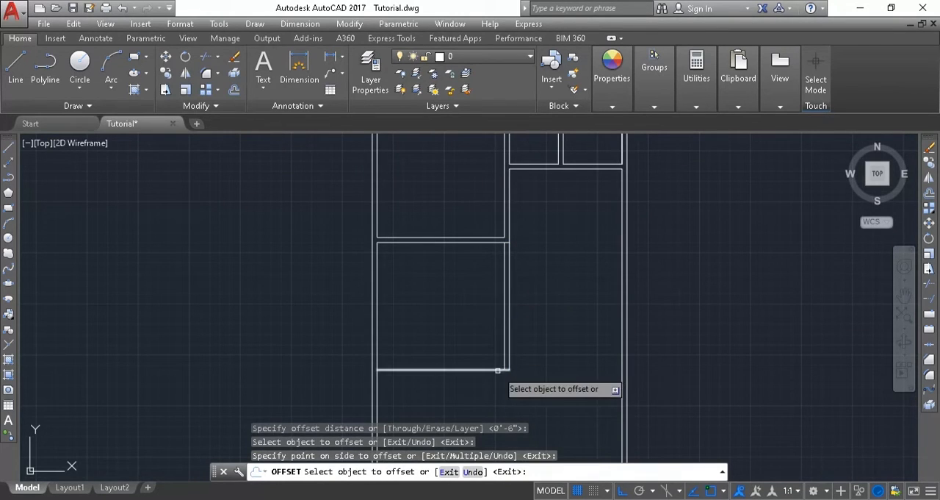
pyautogui.click(496, 371)
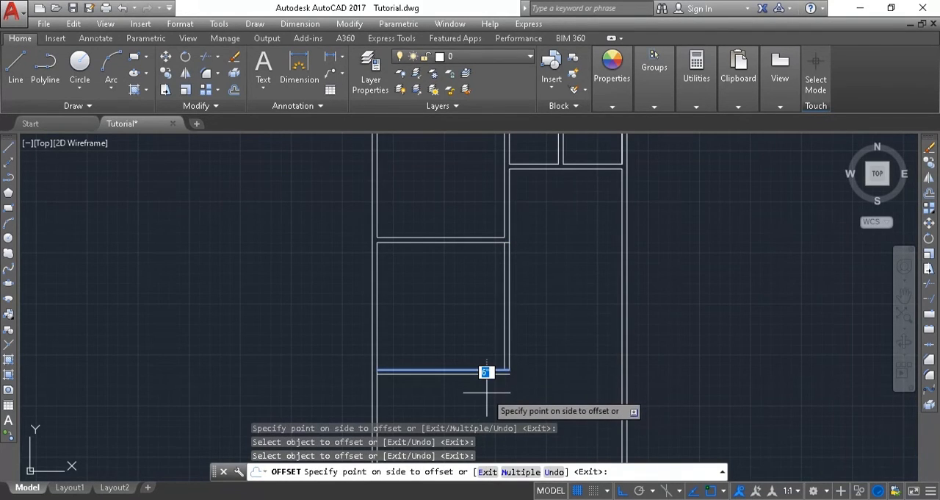
pyautogui.click(487, 391)
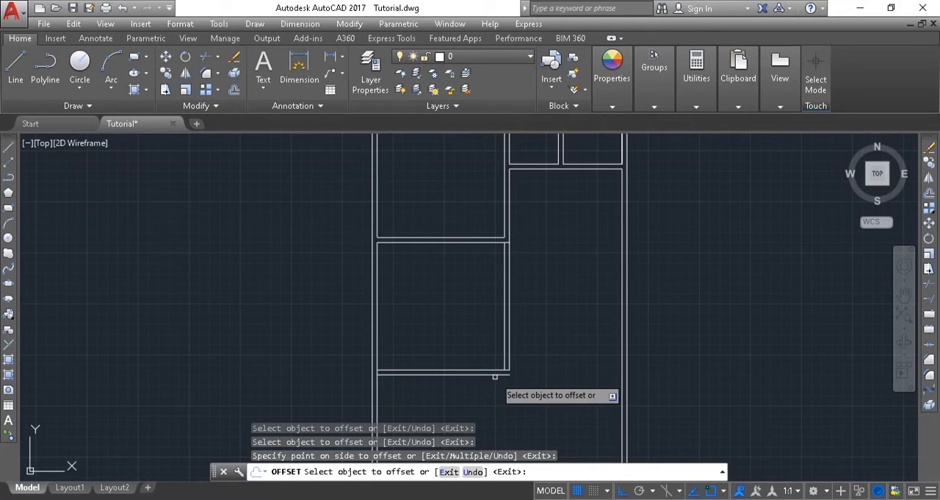
# Fillet the outer right and bottom lines of the lower bedroom's partition walls into a sharp corner with radius 0.
pyautogui.press('Escape')
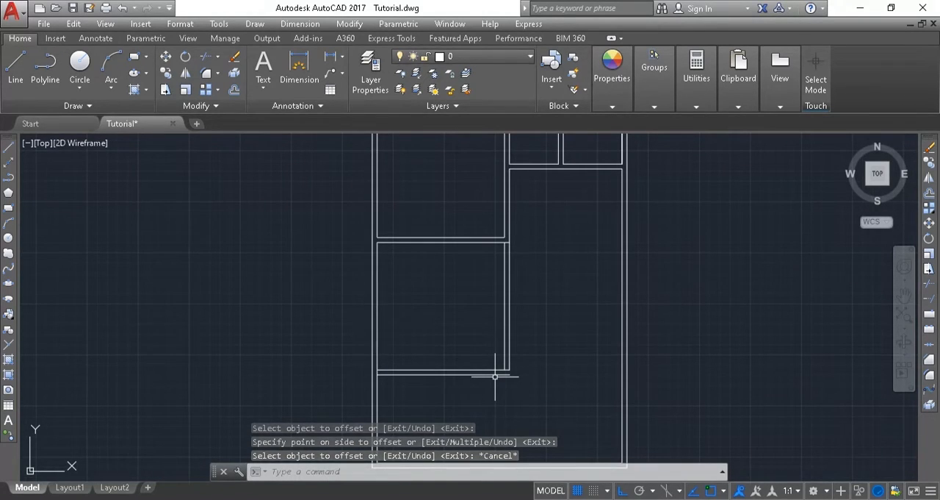
pyautogui.write('f')
pyautogui.press('Return')
pyautogui.scroll(4, 497, 375)
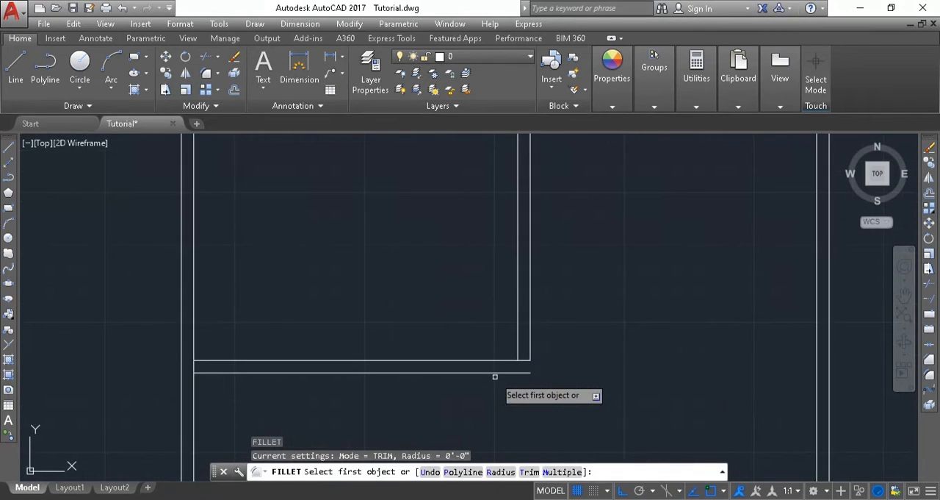
pyautogui.click(485, 370)
pyautogui.click(479, 372)
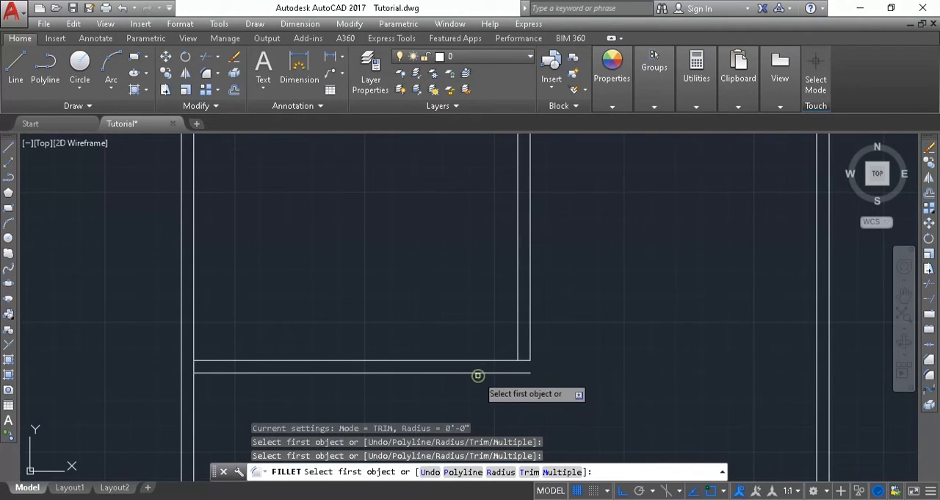
pyautogui.click(465, 372)
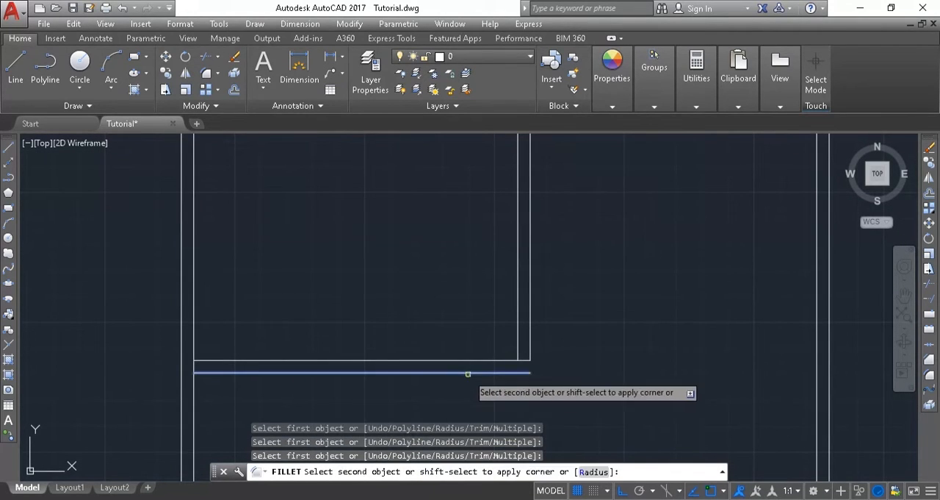
pyautogui.click(528, 353)
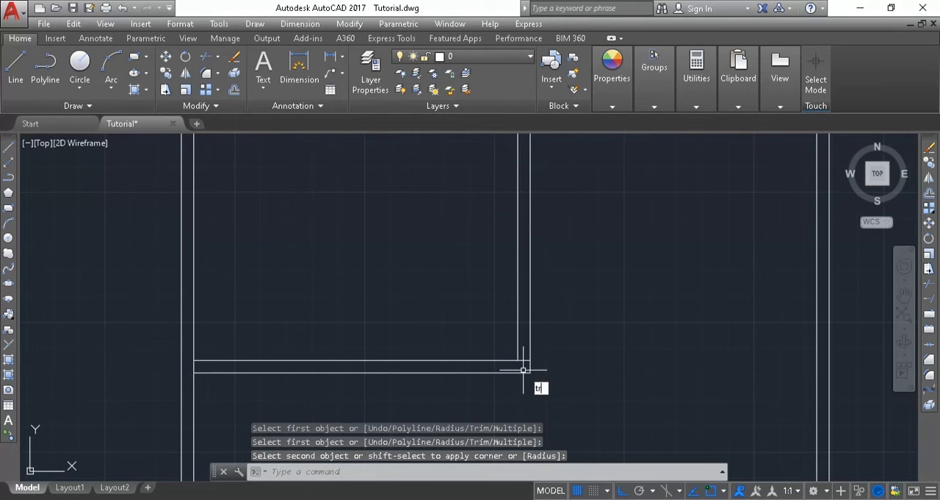
# Trim the inner bottom line's end between the two vertical wall lines at the lower bedroom's lower-right corner.
pyautogui.press('Return')
pyautogui.press('Return')
pyautogui.scroll(5, 523, 370)
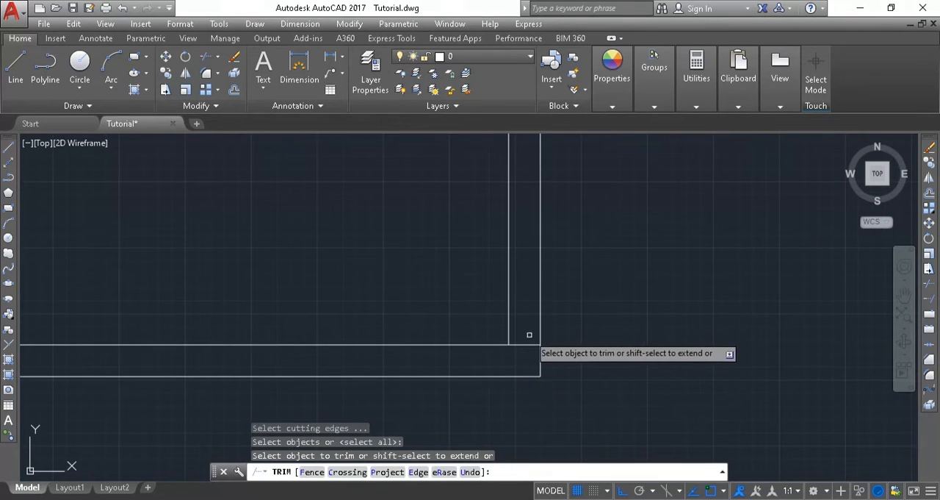
pyautogui.click(528, 344)
pyautogui.scroll(2, 540, 278)
# Trim the short line end between the vertical wall lines where the partition between the two left bedrooms meets them.
pyautogui.moveTo(540, 278); pyautogui.dragTo(538, 494, button='middle')
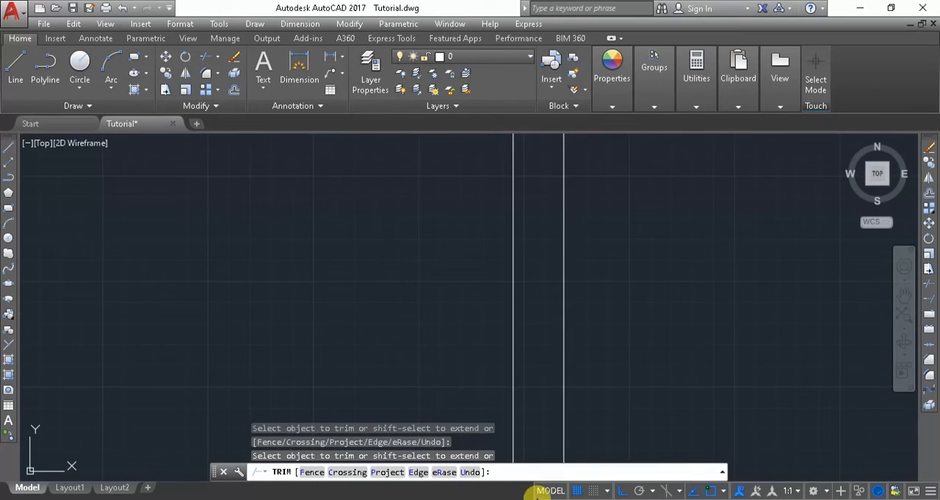
pyautogui.scroll(-8, 588, 276)
pyautogui.moveTo(539, 192); pyautogui.dragTo(482, 319, button='middle')
pyautogui.scroll(6, 531, 254)
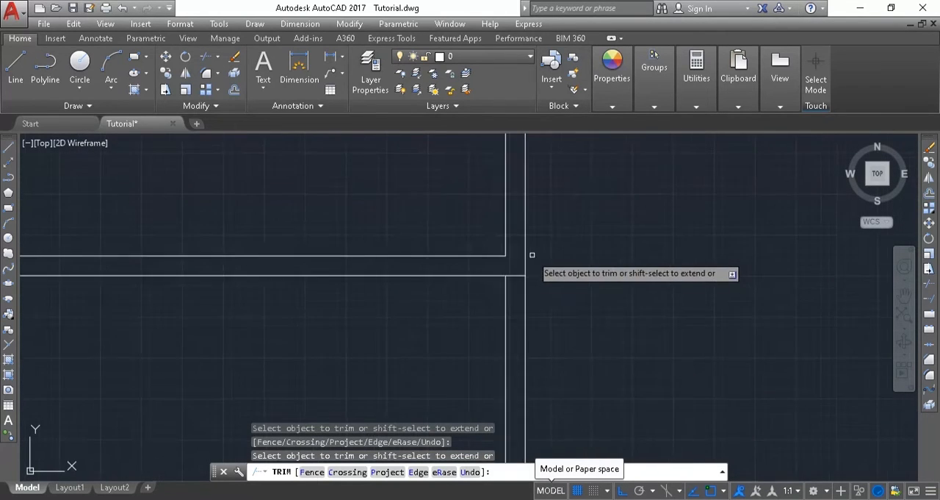
pyautogui.click(507, 284)
pyautogui.scroll(-7, 519, 287)
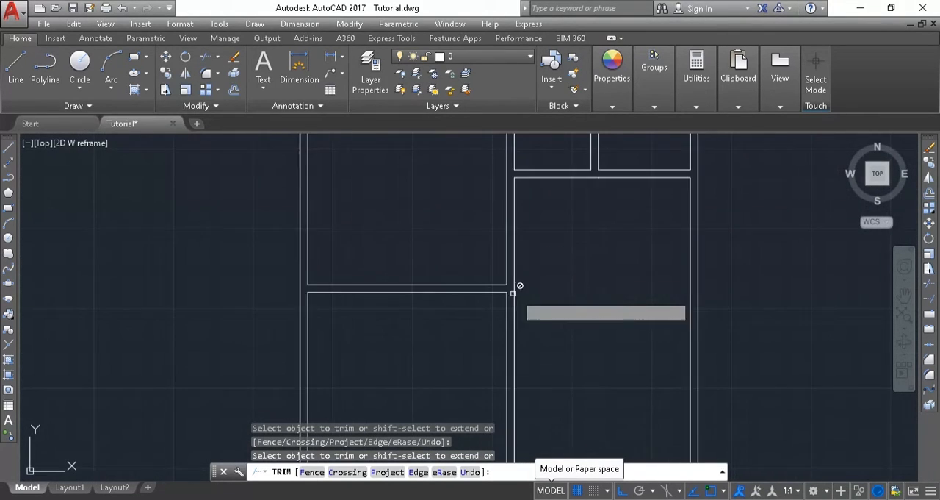
pyautogui.scroll(4, 558, 305)
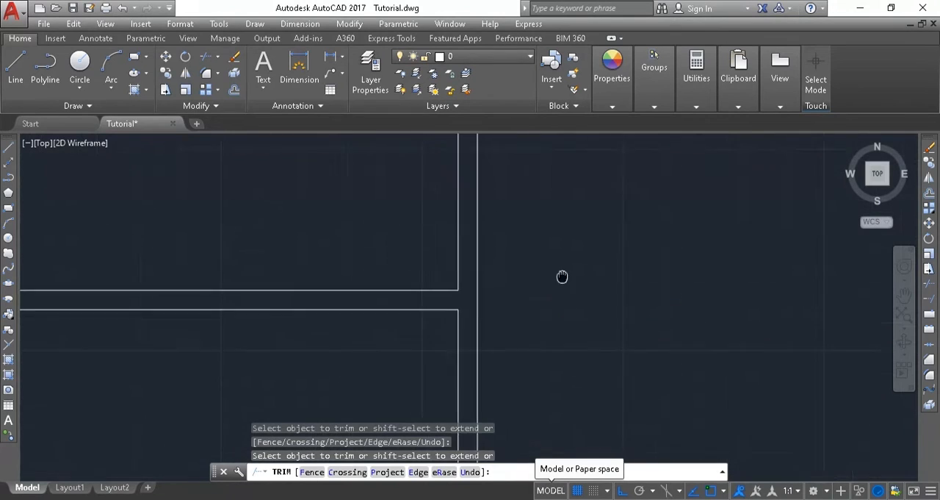
pyautogui.moveTo(557, 305); pyautogui.dragTo(497, 255, button='middle')
pyautogui.scroll(2, 502, 226)
pyautogui.scroll(-4, 503, 226)
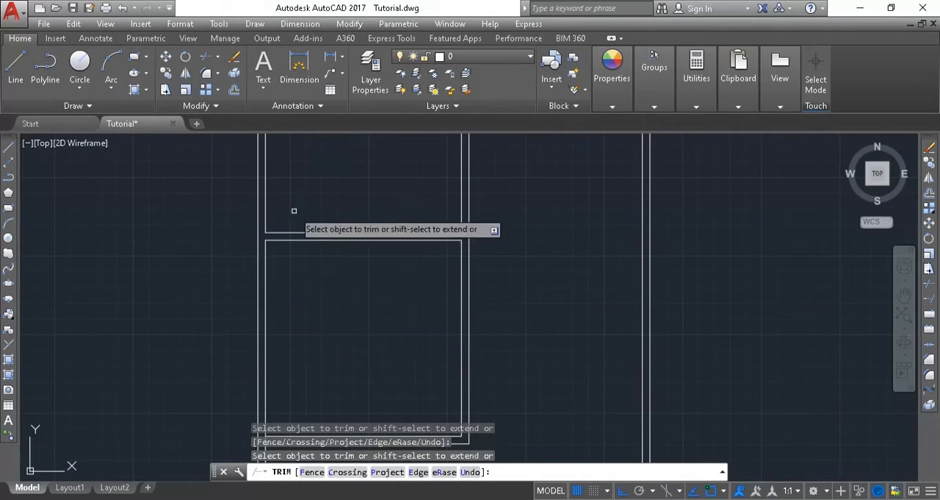
# Draw a line 13' down from the right bedroom's upper-left corner, then straight right to the inner right wall.
pyautogui.moveTo(294, 210)
pyautogui.mouseDown(button='middle')
pyautogui.moveTo(128, 286)
pyautogui.moveTo(99, 286)
pyautogui.mouseUp(button='middle')
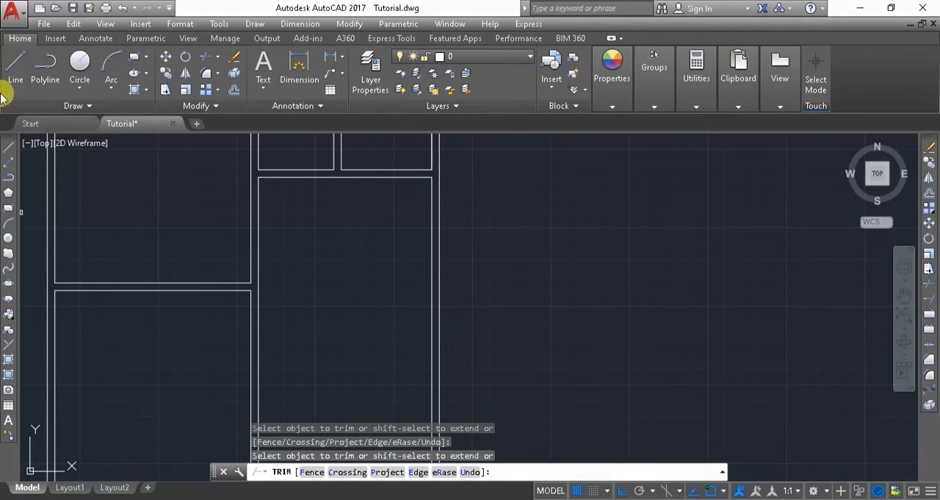
pyautogui.click(16, 74)
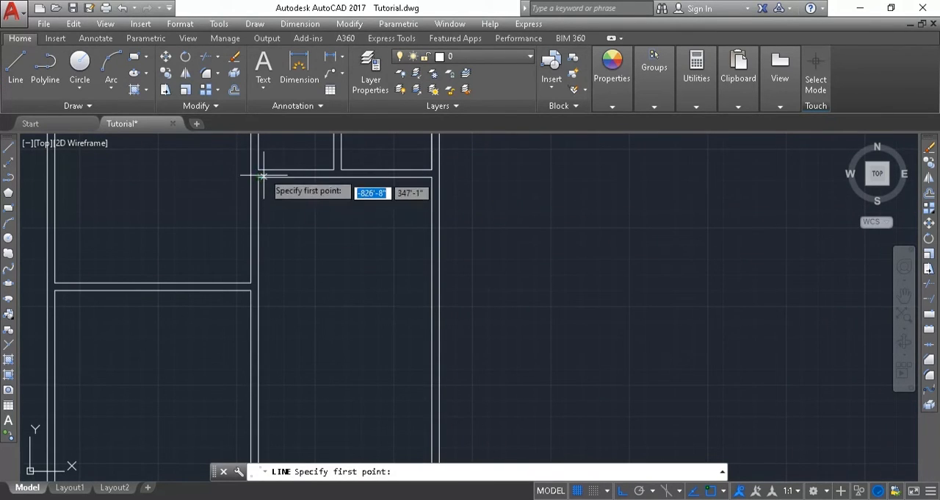
pyautogui.click(258, 178)
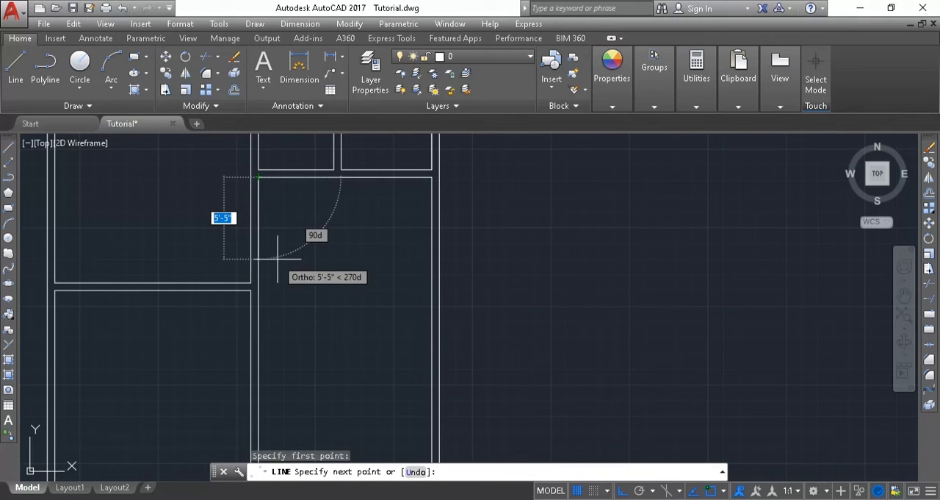
pyautogui.write('3')
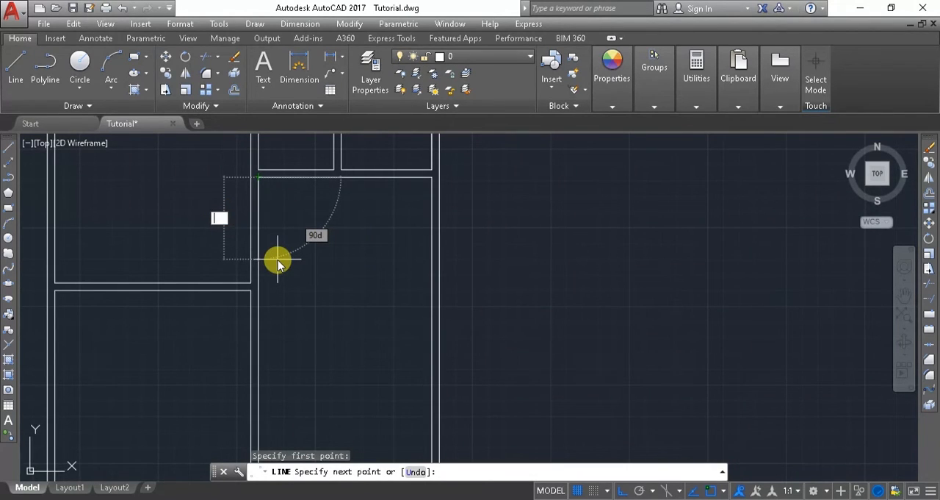
pyautogui.press('Return')
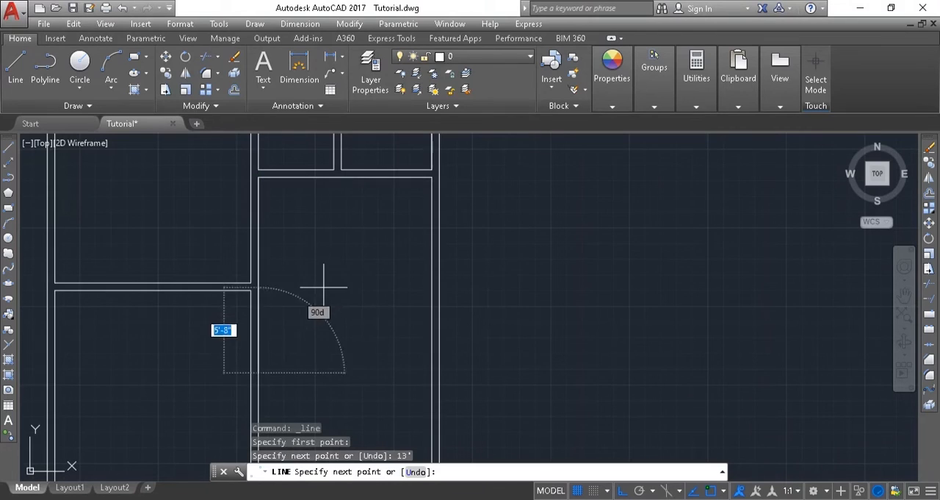
pyautogui.click(431, 374)
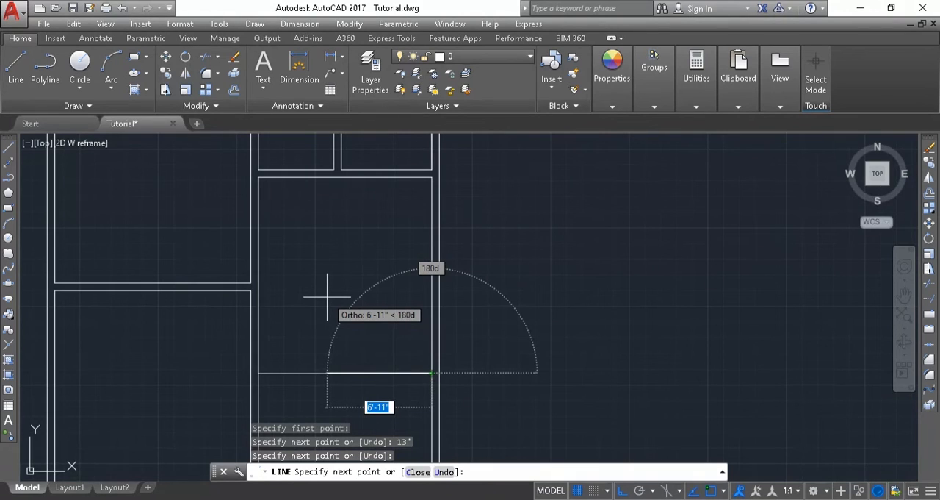
pyautogui.press('Escape')
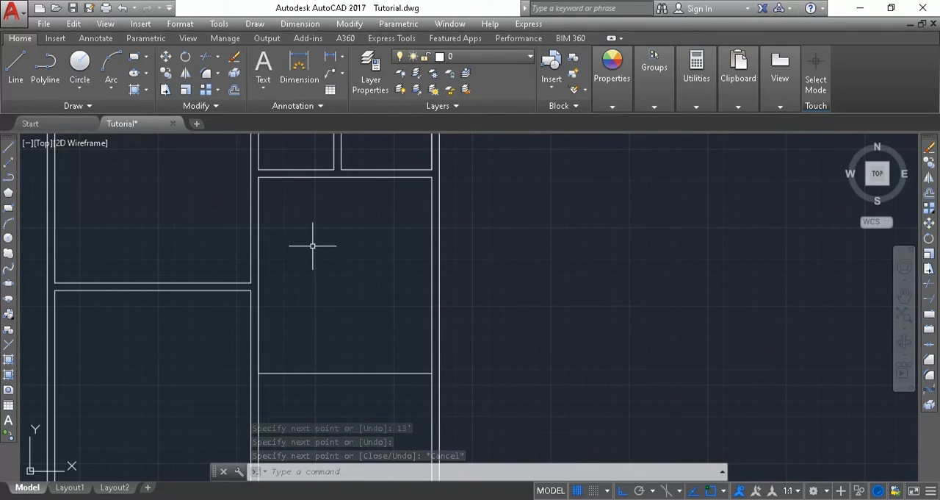
# Offset the right bedroom's bottom line 6" downward to form its partition wall.
pyautogui.write('o')
pyautogui.press('Return')
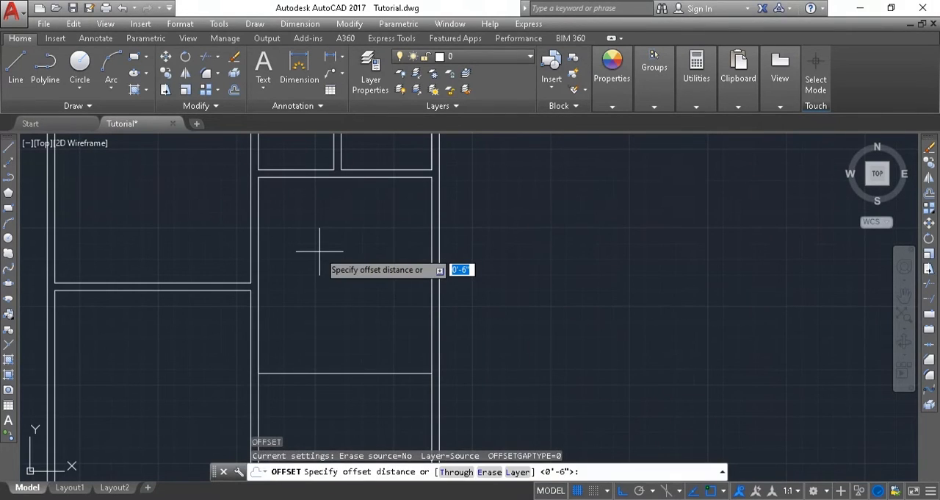
pyautogui.press('Return')
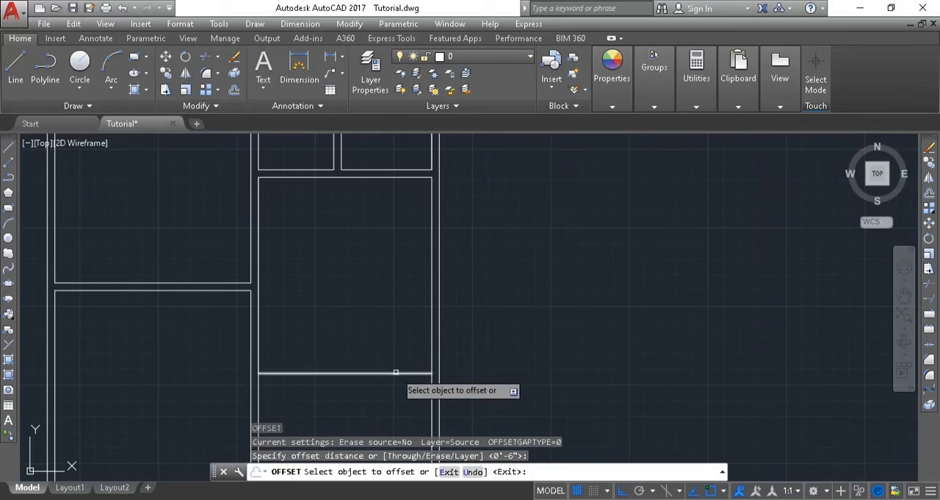
pyautogui.click(384, 373)
pyautogui.click(401, 395)
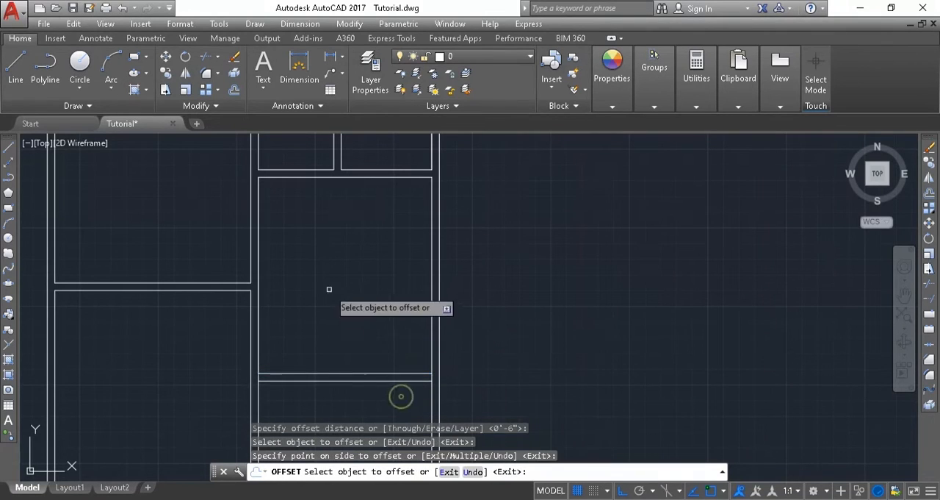
pyautogui.press('Escape')
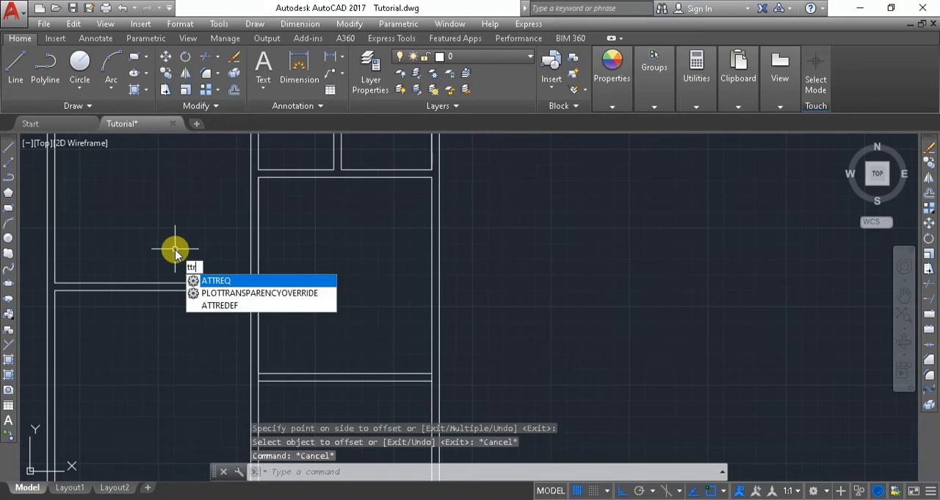
# Trim the vertical line segments between the right bedroom's two bottom wall lines at both side walls.
pyautogui.press('BackSpace')
pyautogui.press('BackSpace')
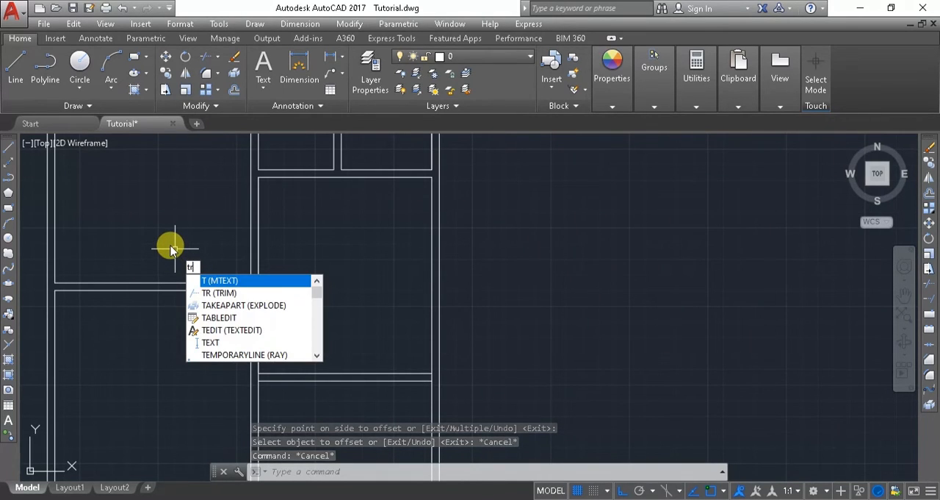
pyautogui.write('r')
pyautogui.press('Return')
pyautogui.press('Return')
pyautogui.scroll(2, 267, 360)
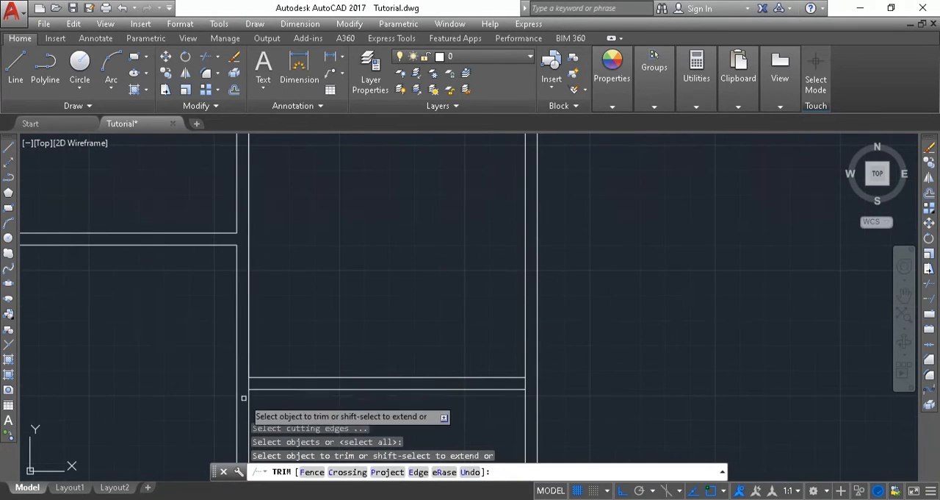
pyautogui.scroll(4, 534, 393)
pyautogui.scroll(-4, 544, 338)
pyautogui.moveTo(539, 317); pyautogui.dragTo(539, 179, button='middle')
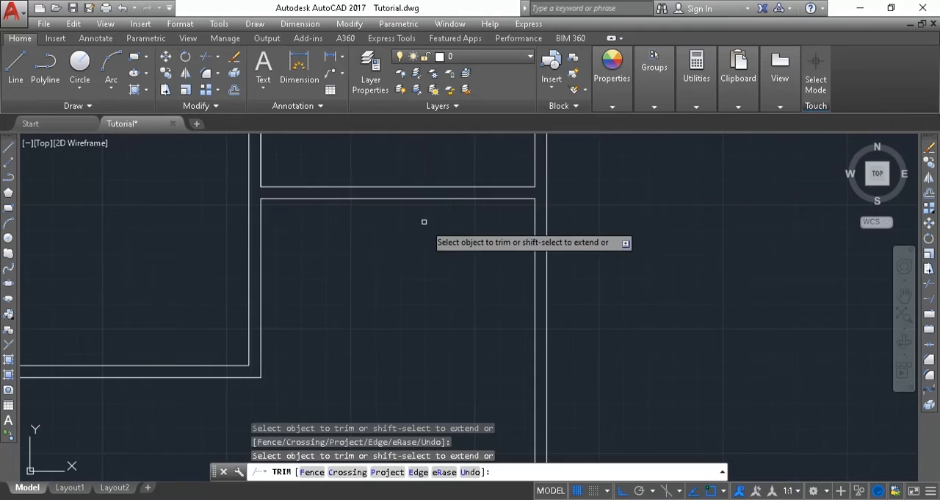
# Draw the kitchen outline from the corner below the right bedroom: 6'6" right, 7' down, then left to the partition wall.
pyautogui.scroll(-3, 424, 218)
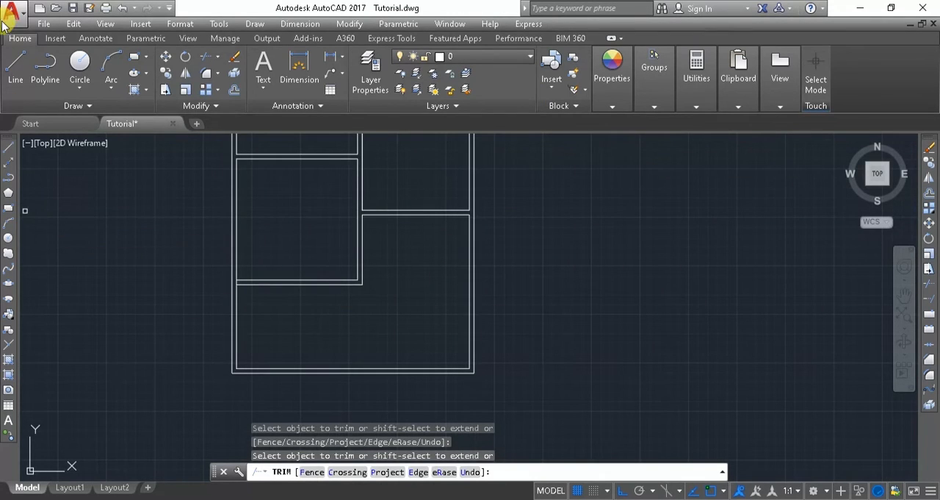
pyautogui.click(15, 58)
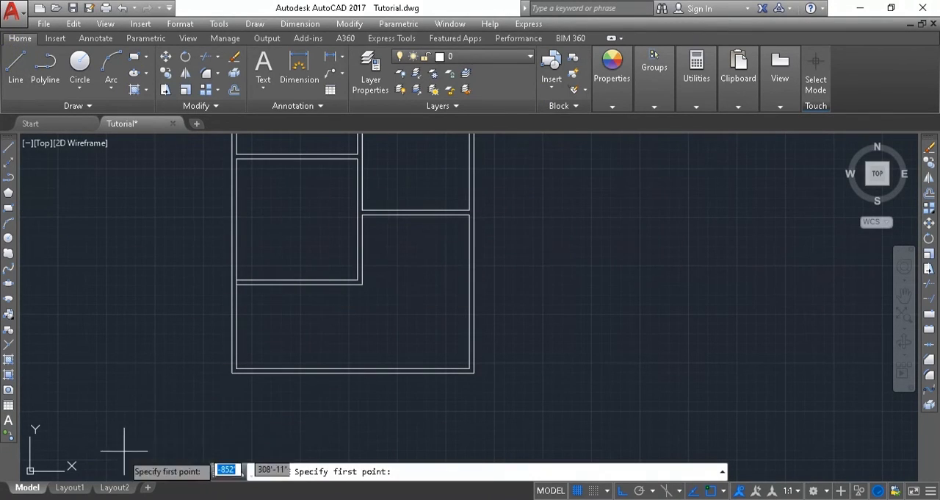
pyautogui.hotkey('alt', 'Tab')
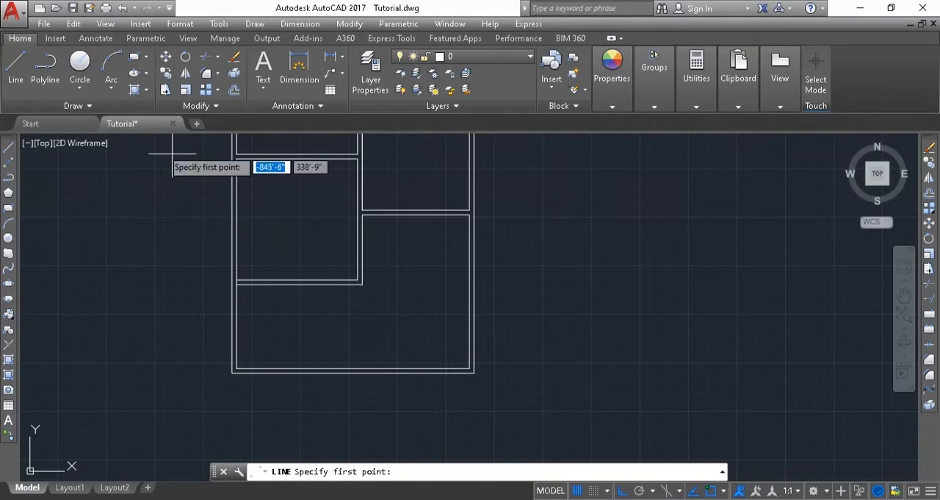
pyautogui.scroll(3, 422, 234)
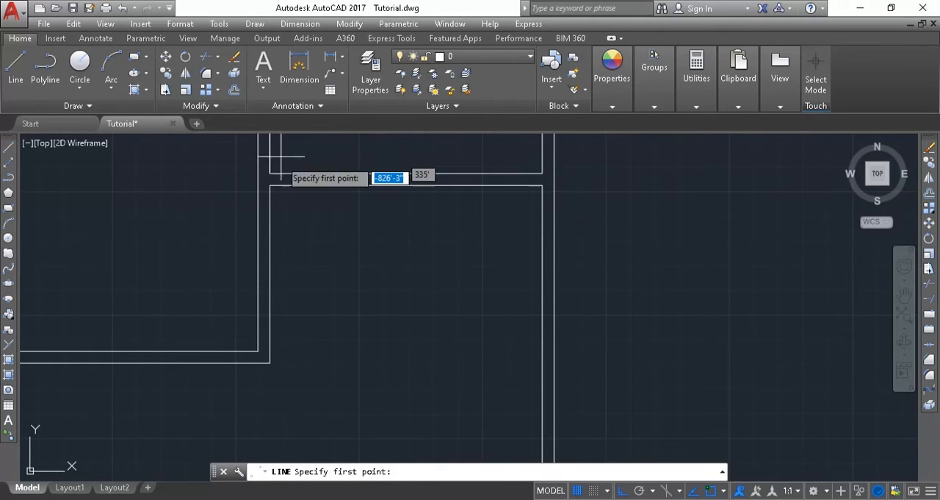
pyautogui.click(270, 185)
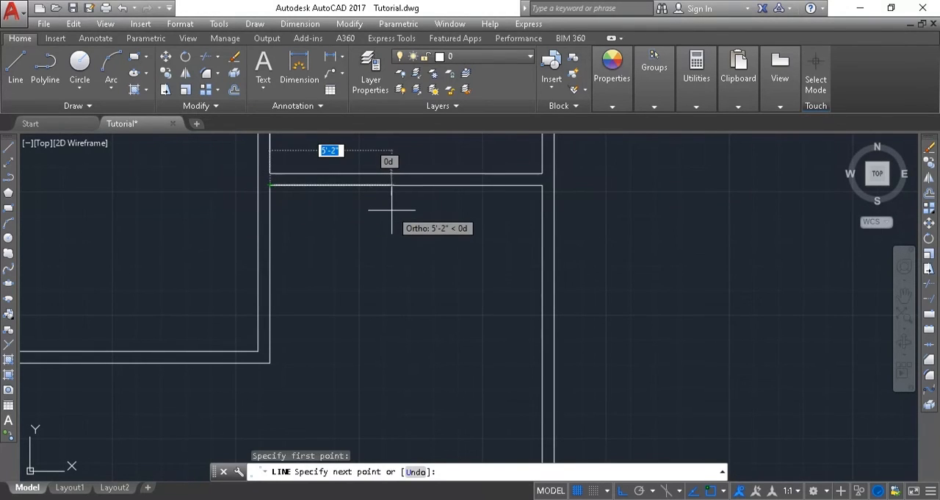
pyautogui.write("6'6")
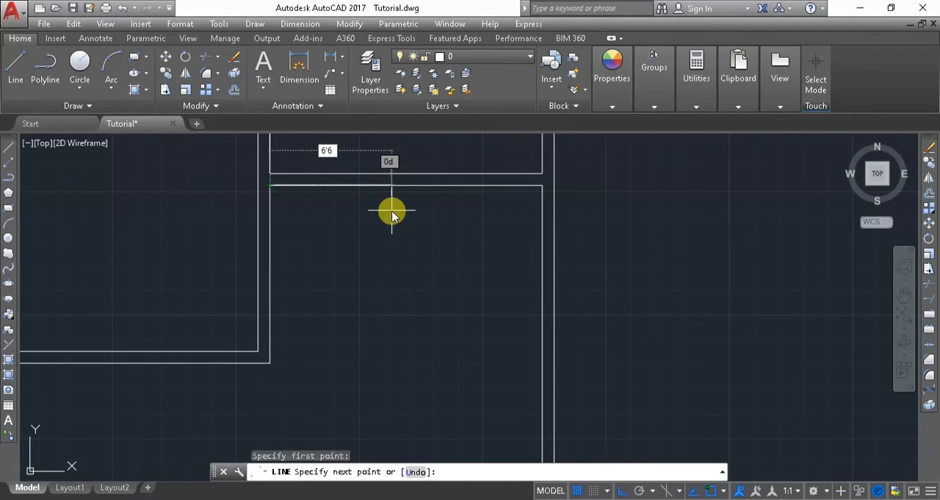
pyautogui.press('Return')
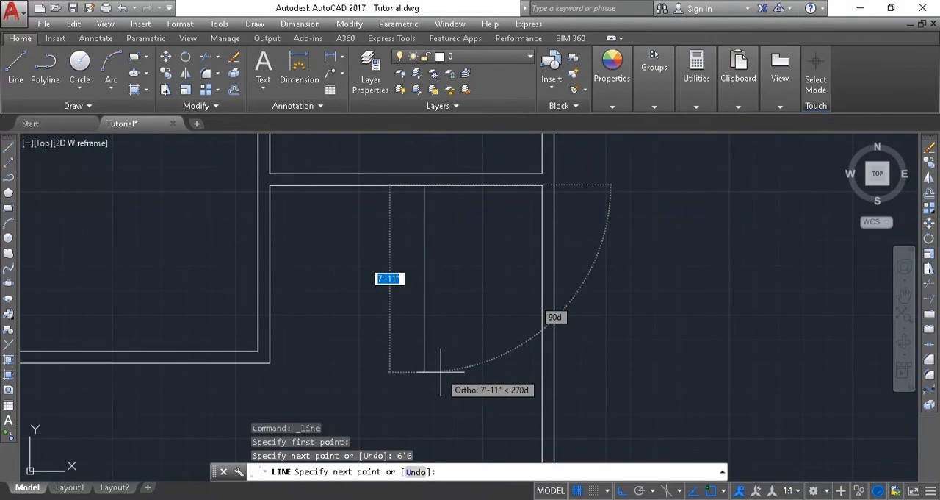
pyautogui.write('7')
pyautogui.press('Return')
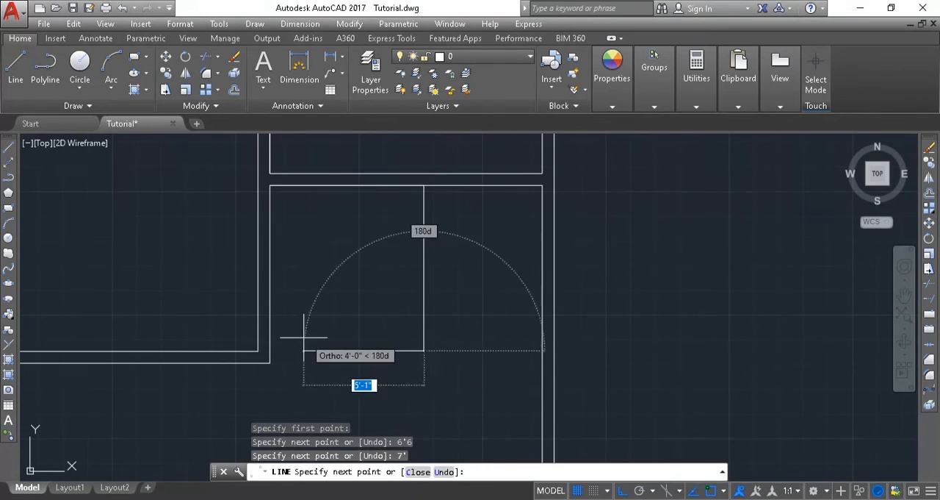
pyautogui.click(270, 351)
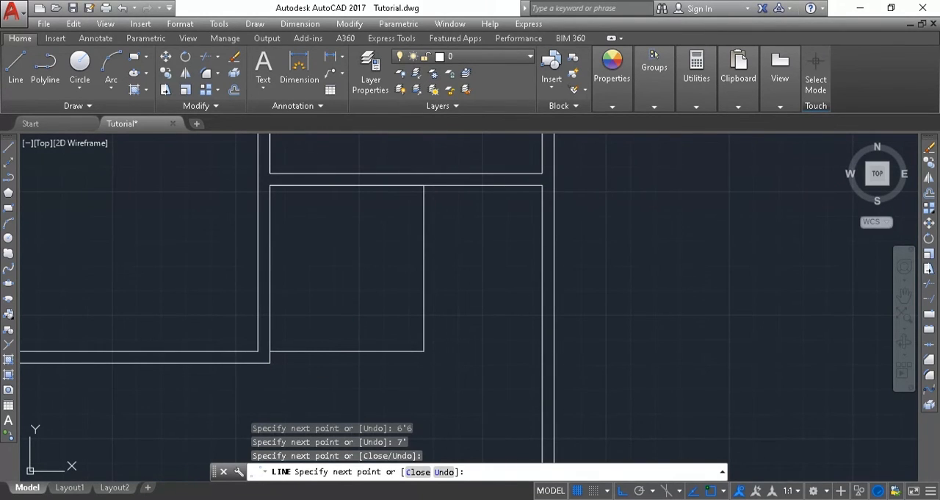
pyautogui.press('Escape')
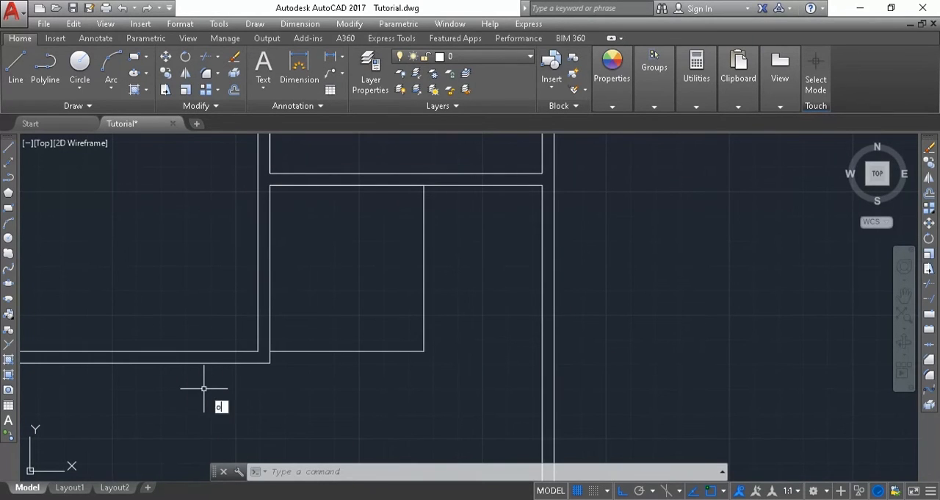
# Offset the kitchen's bottom line 6" downward and its right line 6" outward to the right.
pyautogui.press('Return')
pyautogui.press('Return')
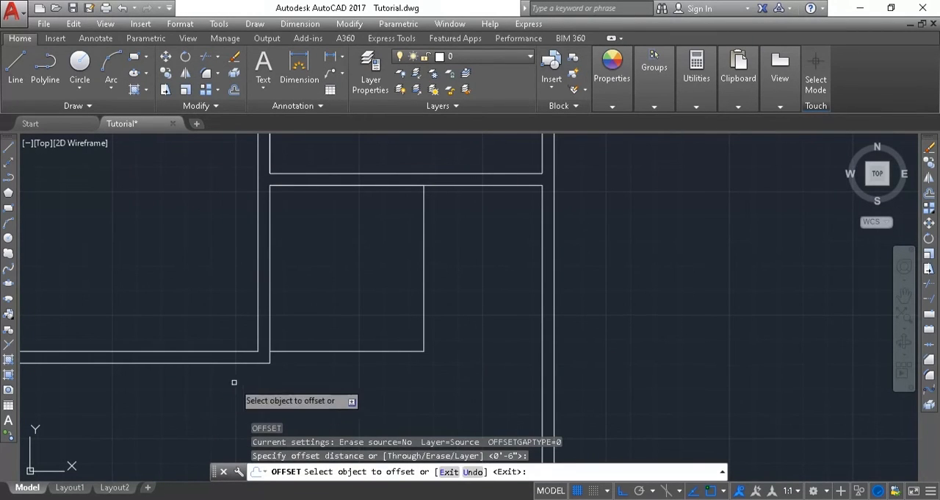
pyautogui.click(293, 351)
pyautogui.click(299, 381)
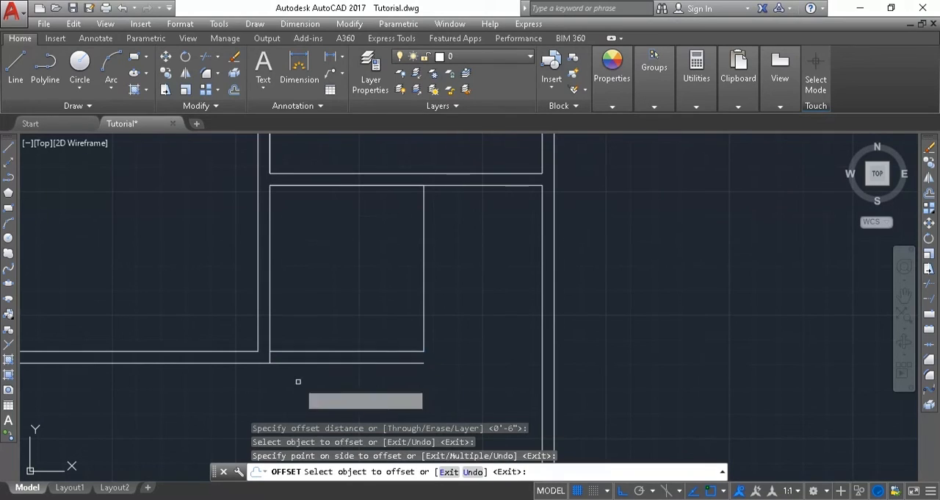
pyautogui.click(424, 309)
pyautogui.click(481, 315)
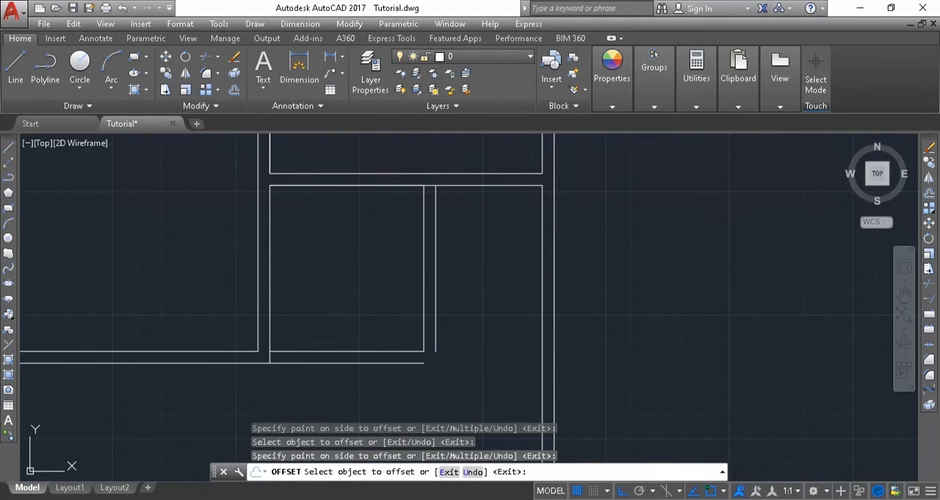
# Fillet the kitchen's two offset lines with zero radius so they meet in a square lower-right outer corner.
pyautogui.press('Escape')
pyautogui.write('f')
pyautogui.press('Return')
pyautogui.scroll(-5, 453, 359)
pyautogui.scroll(4, 441, 360)
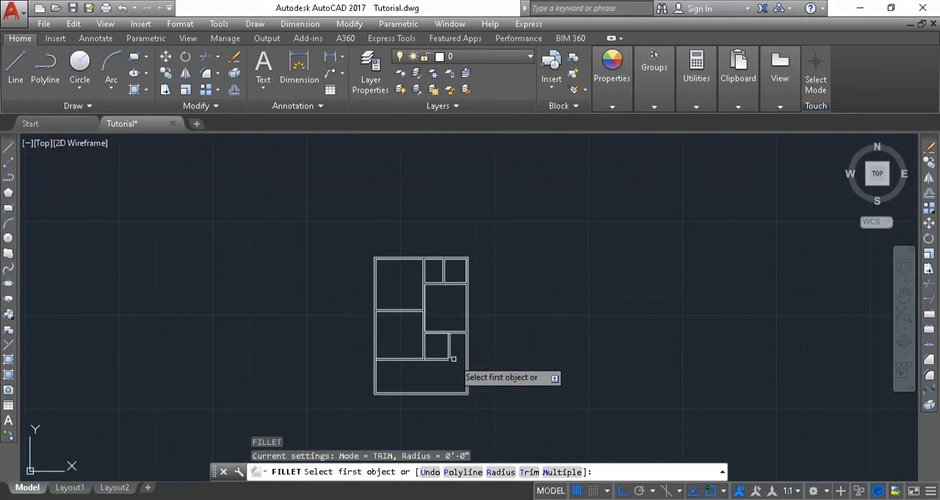
pyautogui.scroll(6, 378, 360)
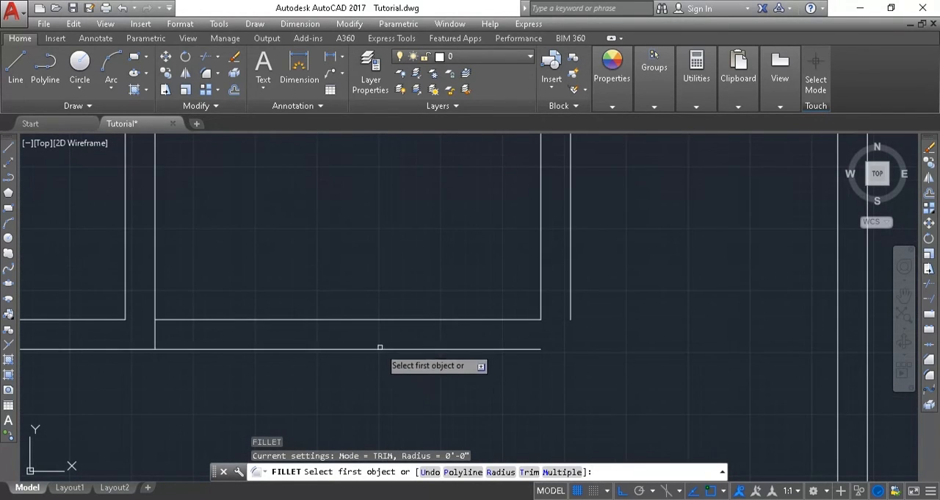
pyautogui.click(379, 348)
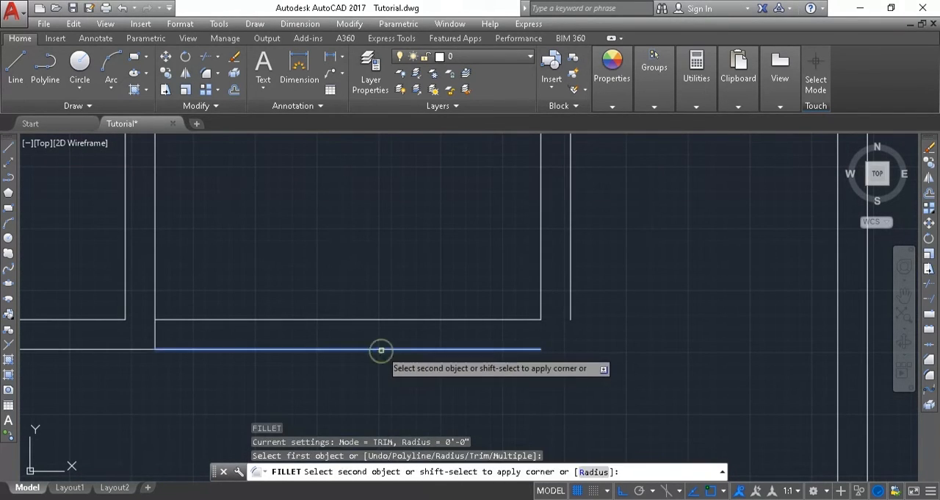
pyautogui.click(571, 289)
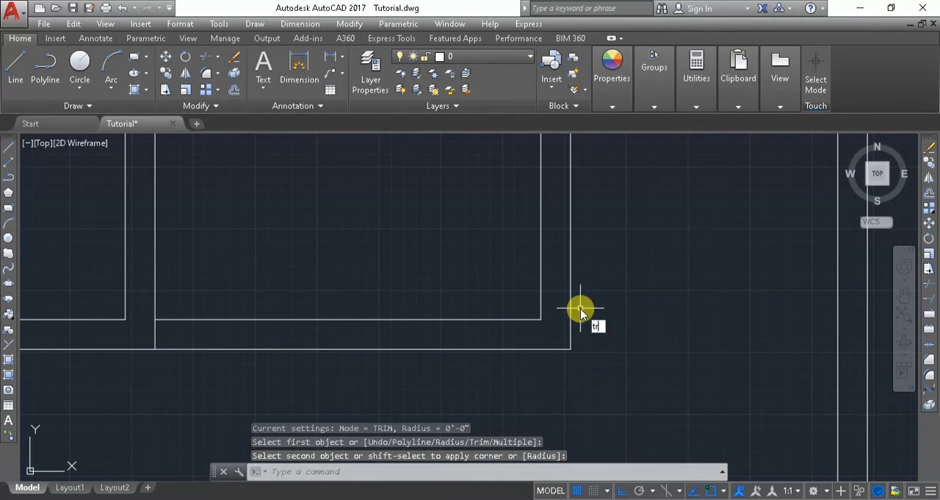
# Trim the wall stub at the kitchen's lower-left corner and the short segment between its two right wall lines at the upper end.
pyautogui.press('Return')
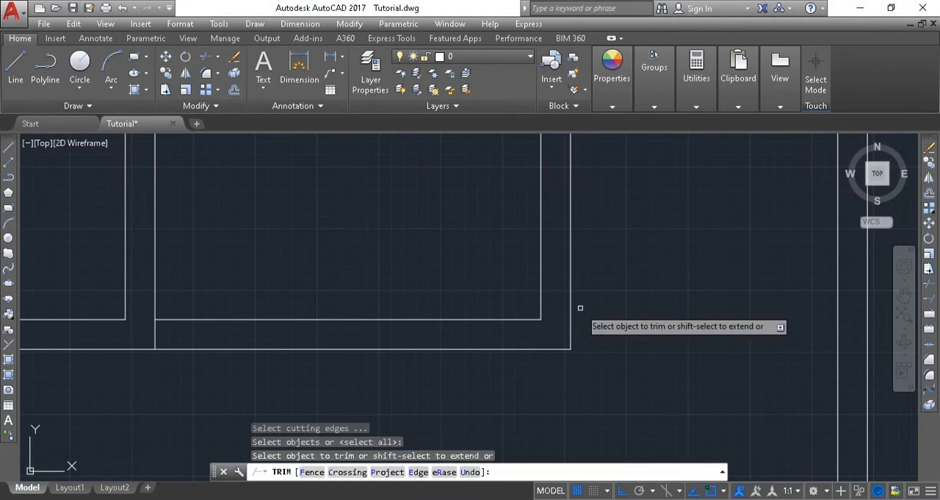
pyautogui.click(142, 335)
pyautogui.click(165, 341)
pyautogui.scroll(-6, 243, 295)
pyautogui.scroll(2, 243, 295)
pyautogui.moveTo(243, 295); pyautogui.dragTo(223, 336, button='middle')
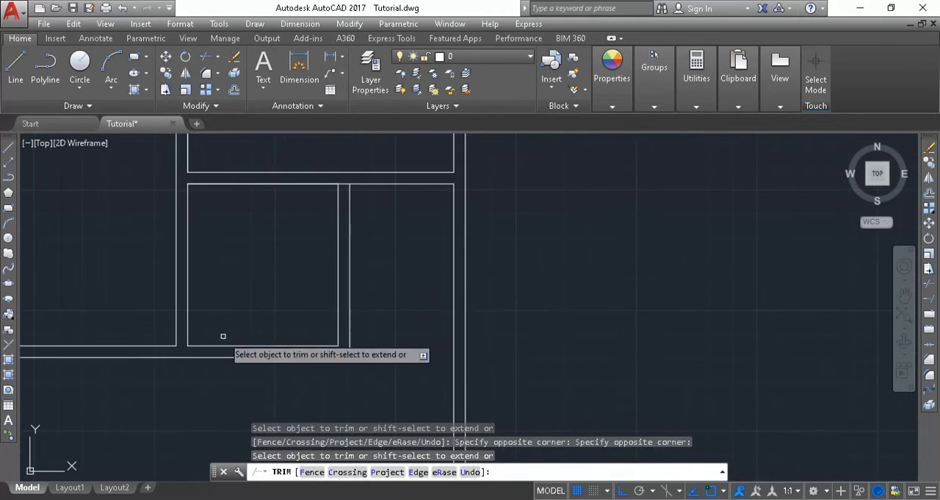
pyautogui.scroll(4, 358, 168)
pyautogui.scroll(-3, 304, 208)
pyautogui.click(296, 210)
pyautogui.click(300, 248)
# Check the lower bath's size in the PDF reference and measure the width of its space with a temporary line.
pyautogui.scroll(3, 338, 235)
pyautogui.moveTo(339, 234); pyautogui.dragTo(364, 99, button='middle')
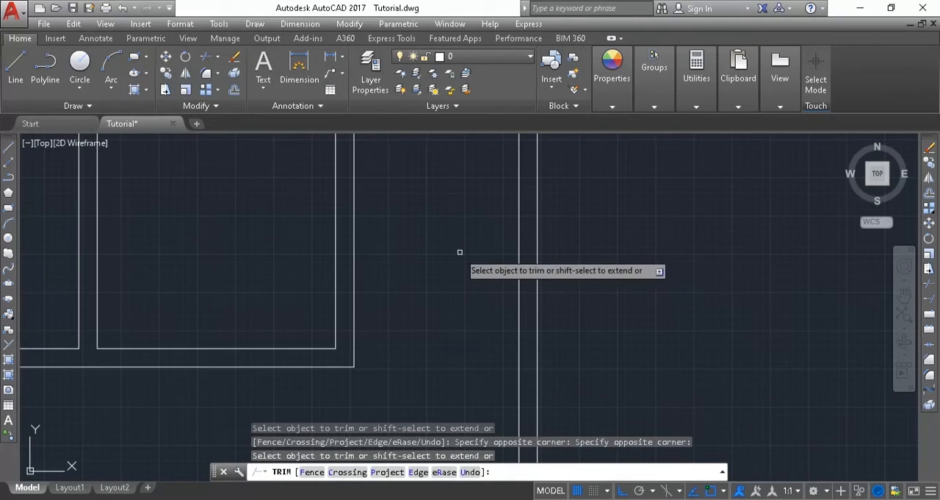
pyautogui.scroll(-2, 456, 264)
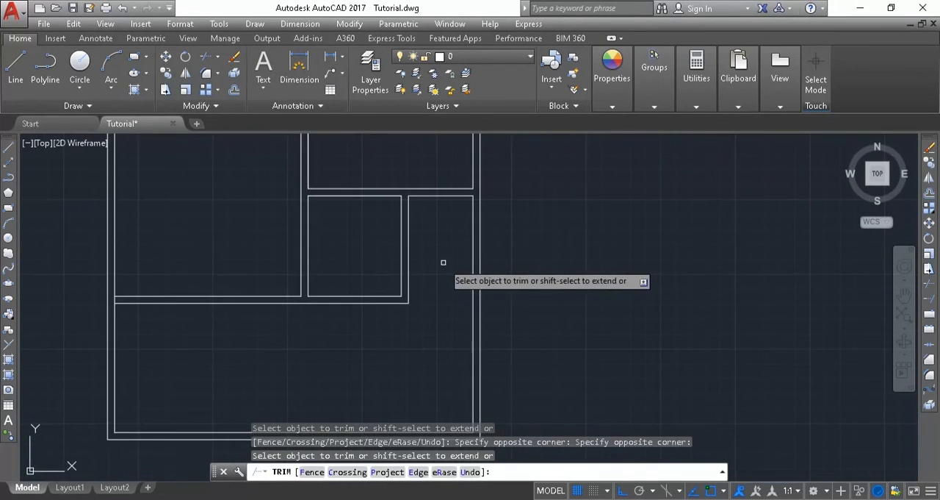
pyautogui.click(26, 66)
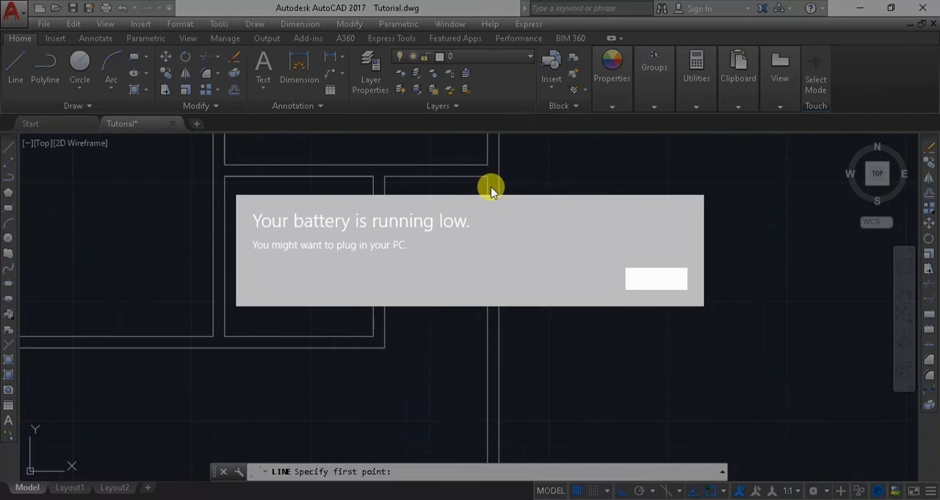
pyautogui.click(652, 281)
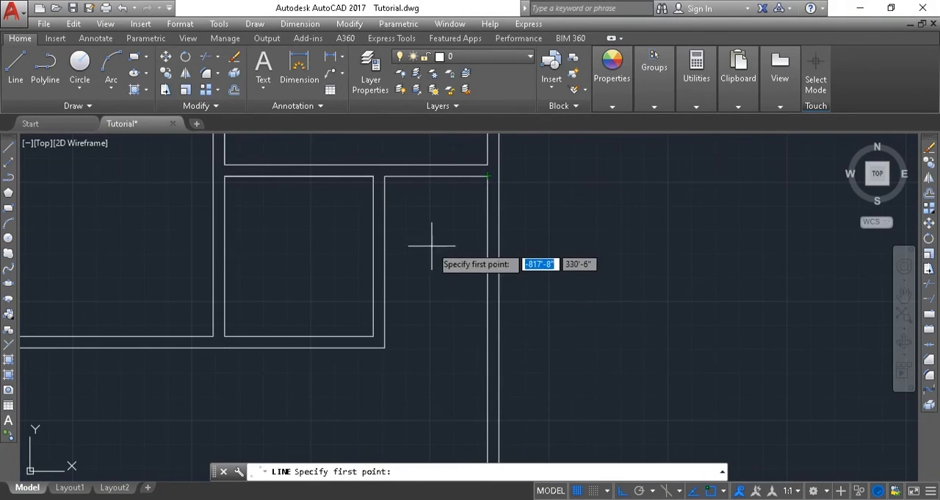
pyautogui.click(385, 177)
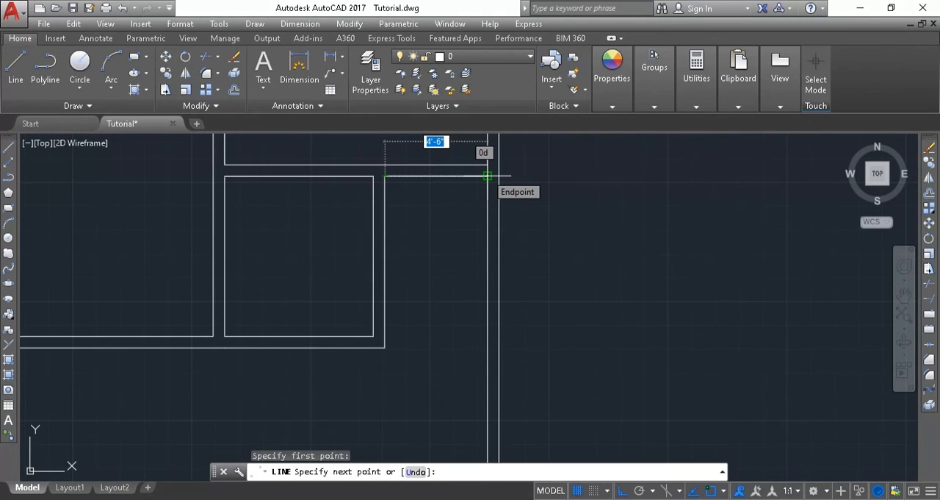
pyautogui.press('Escape')
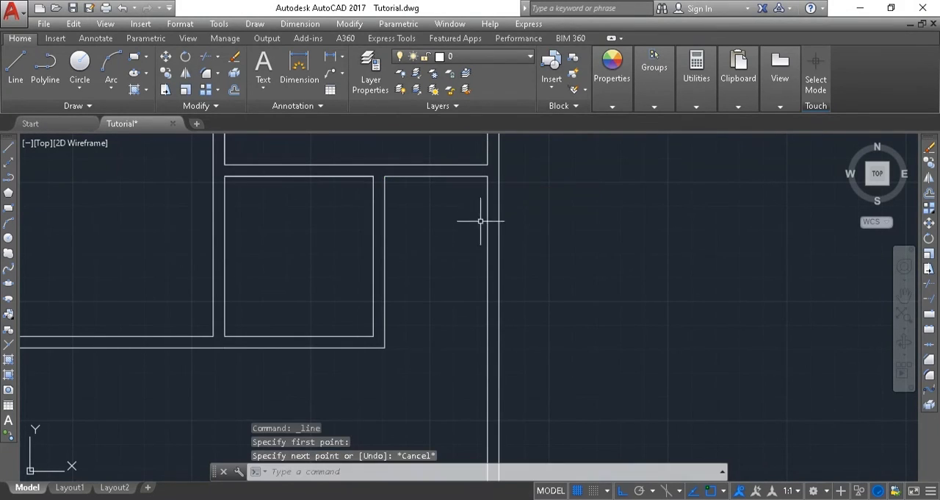
pyautogui.click(400, 336)
pyautogui.click(401, 334)
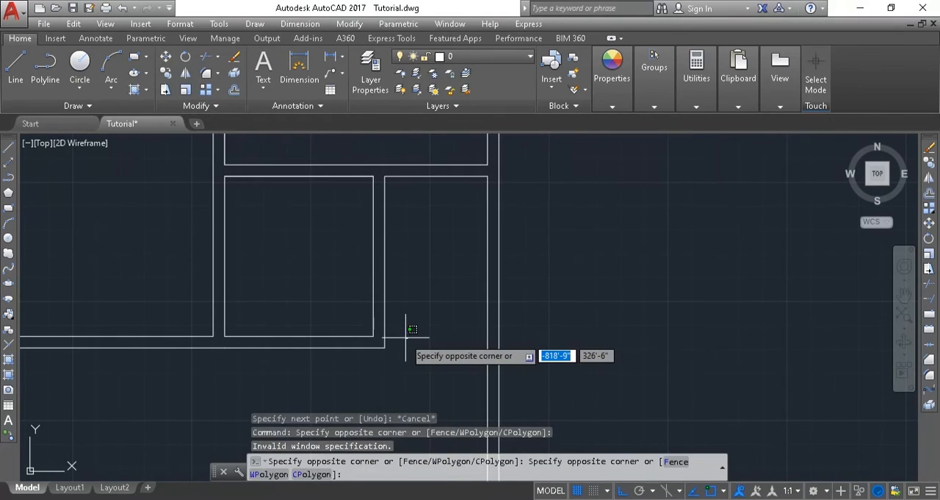
pyautogui.press('Escape')
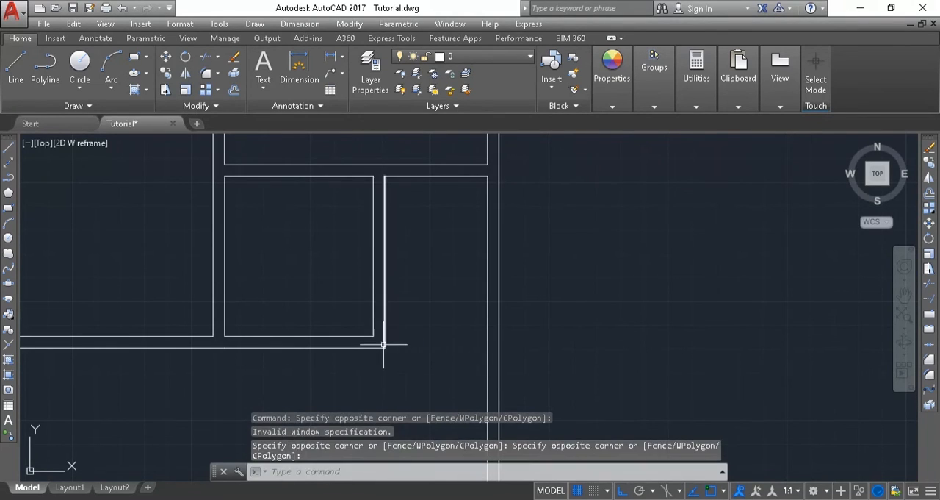
# Draw a 4'6" line from the kitchen wall's outer lower-right corner straight right to the inner right wall.
pyautogui.press('Return')
pyautogui.click(385, 346)
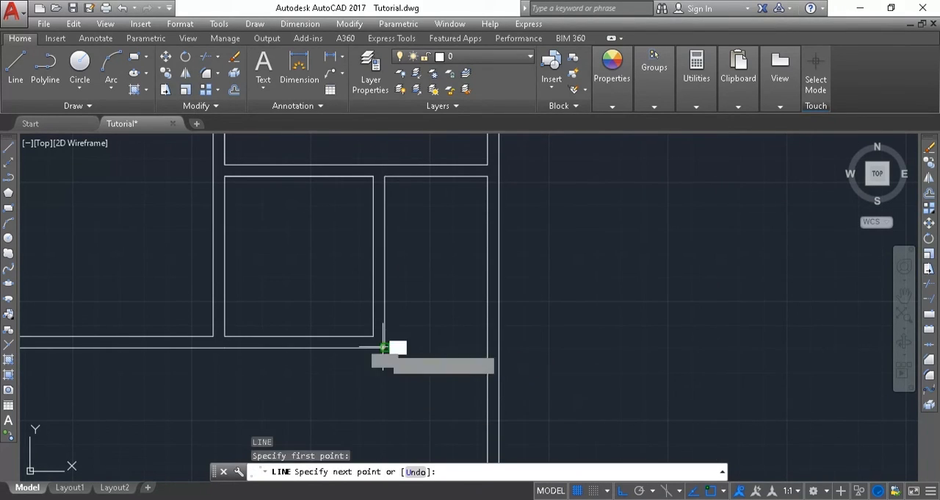
pyautogui.click(486, 346)
pyautogui.press('Escape')
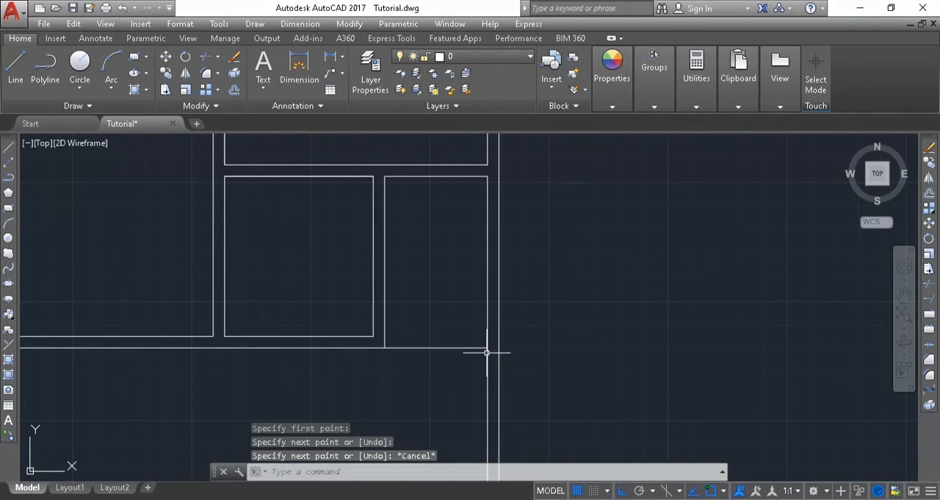
# Offset the lower bath's new bottom line 6" upward to form its partition wall.
pyautogui.press('Return')
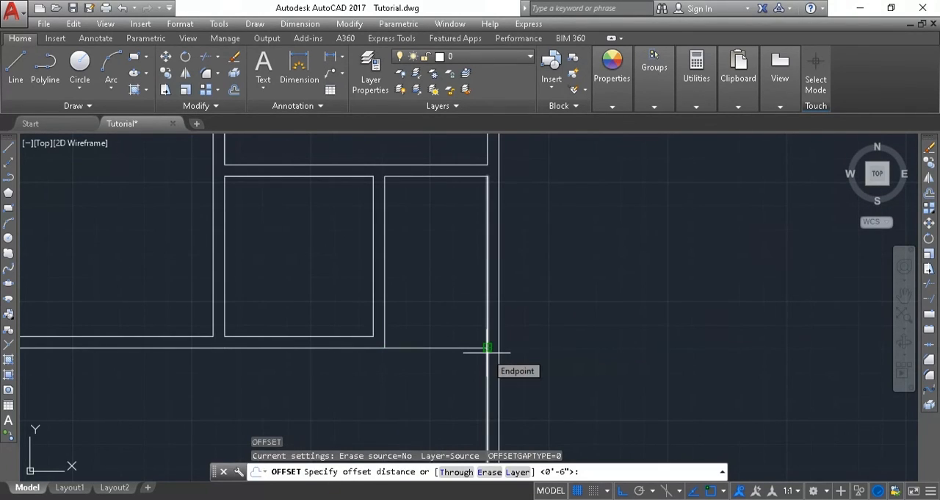
pyautogui.press('Return')
pyautogui.click(439, 346)
pyautogui.click(436, 329)
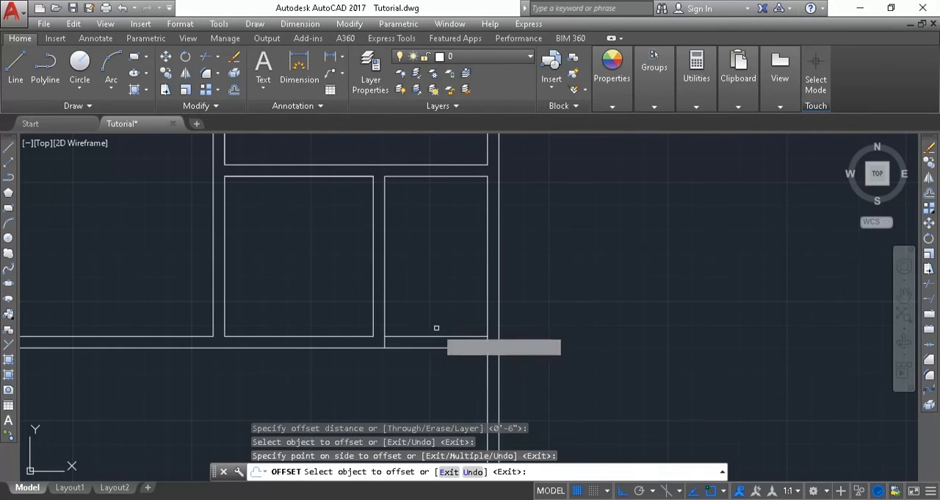
pyautogui.press('Escape')
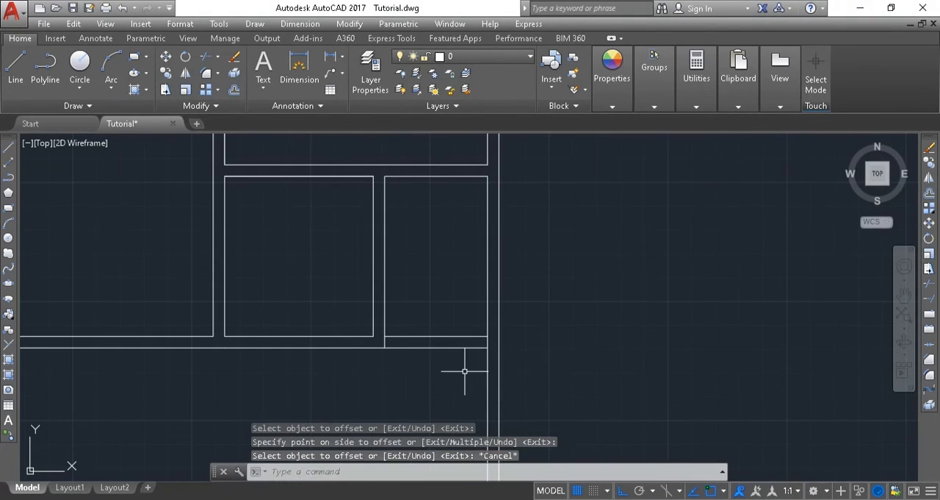
# Trim the vertical segments between the lower bath's two bottom wall lines at its left side and at the inner right wall.
pyautogui.press('BackSpace')
pyautogui.press('BackSpace')
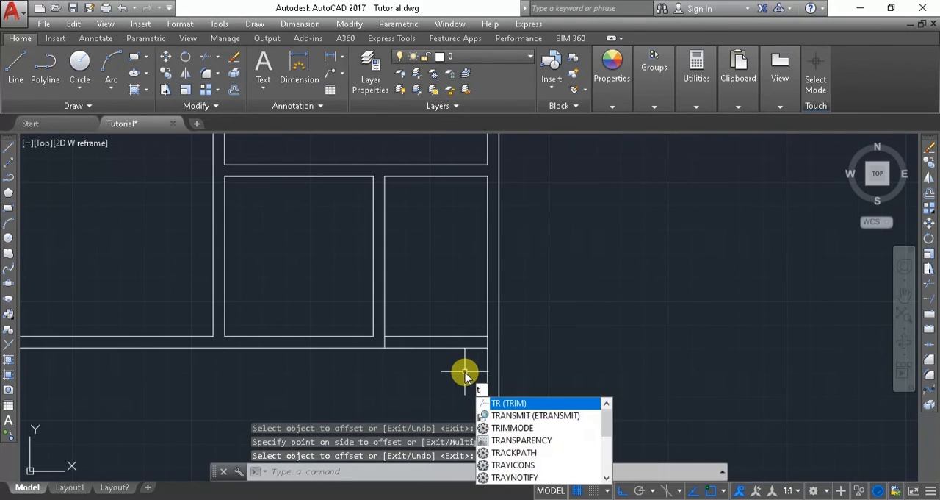
pyautogui.write('r')
pyautogui.press('Return')
pyautogui.press('Return')
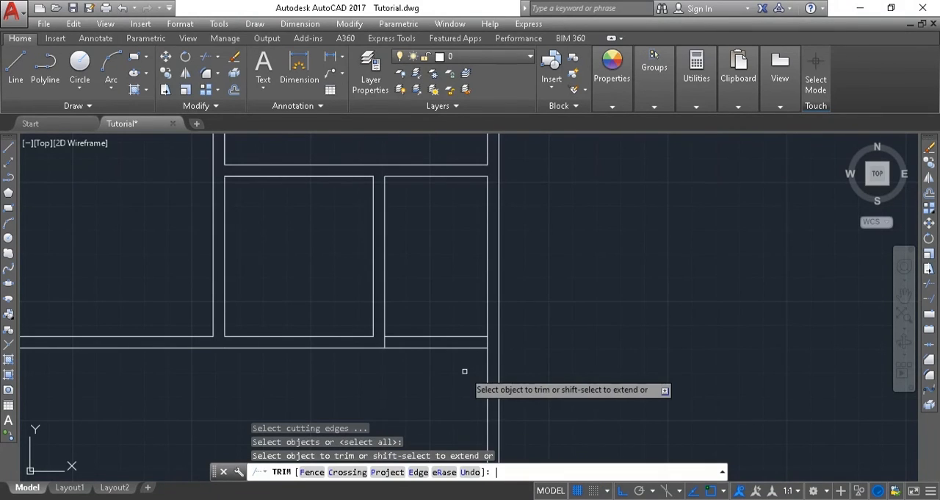
pyautogui.scroll(4, 388, 369)
pyautogui.scroll(2, 384, 351)
pyautogui.click(367, 264)
pyautogui.click(403, 264)
pyautogui.click(388, 257)
pyautogui.click(332, 249)
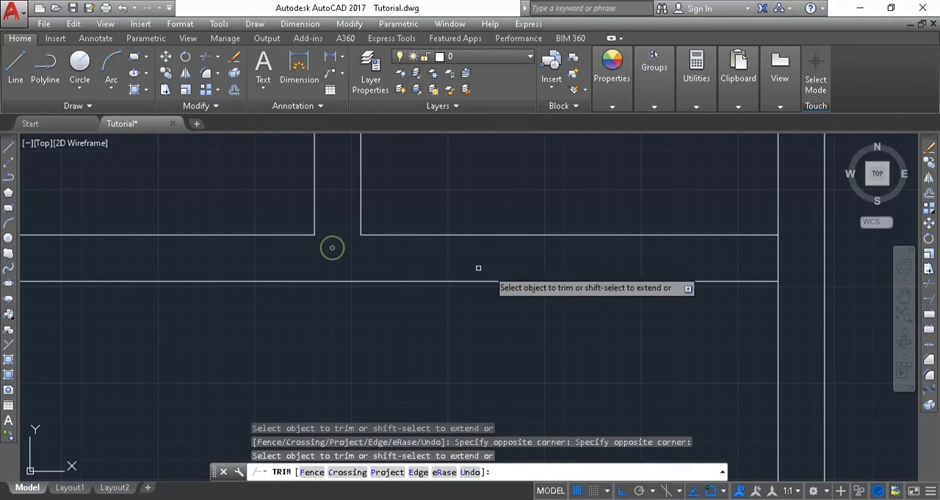
pyautogui.click(794, 262)
pyautogui.click(752, 263)
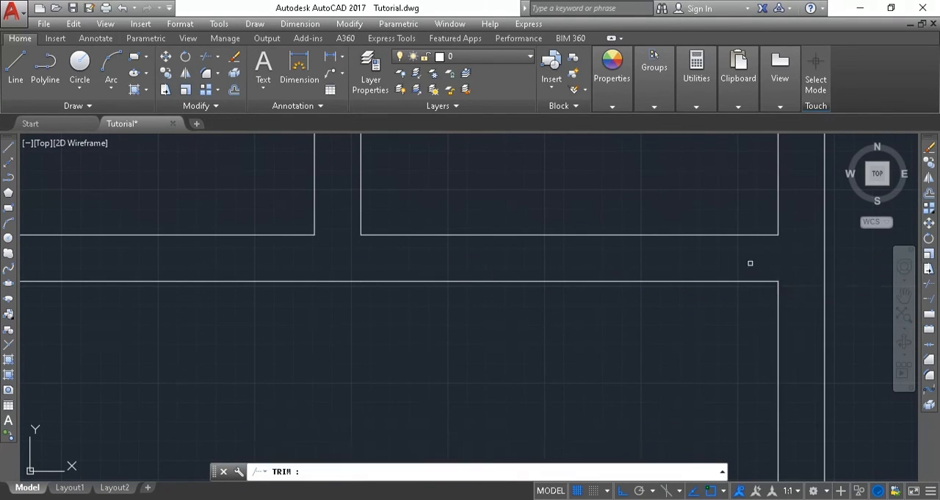
# Compare the finished room layout, including the lawn and car park area, with the PDF reference and end trimming.
pyautogui.scroll(-5, 729, 256)
pyautogui.scroll(-2, 720, 257)
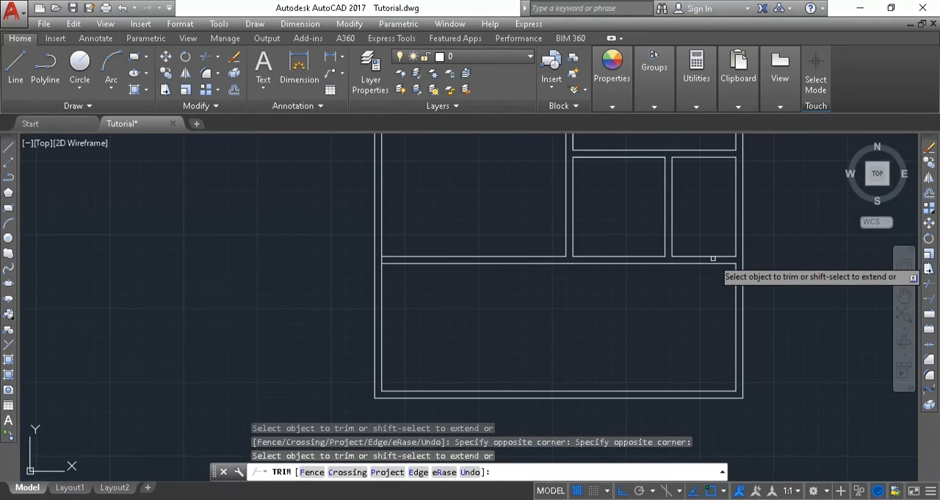
pyautogui.scroll(-3, 712, 259)
pyautogui.scroll(2, 709, 254)
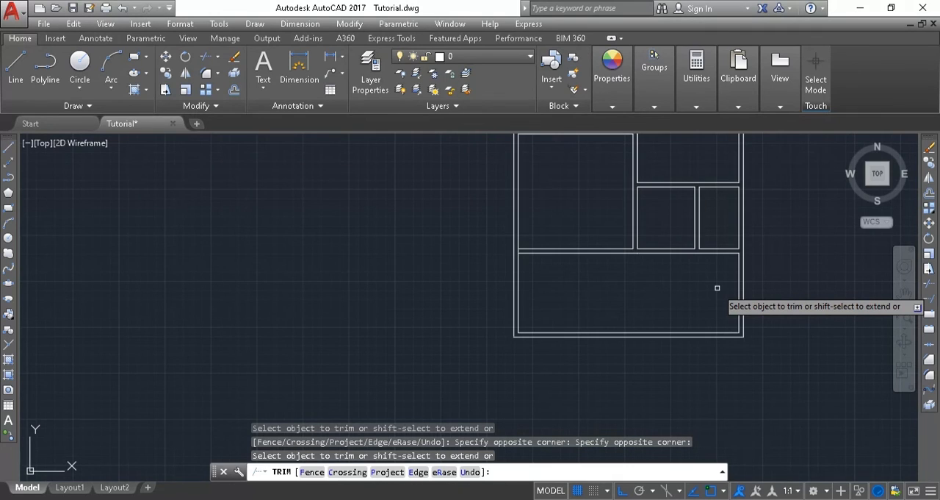
pyautogui.moveTo(713, 287)
pyautogui.mouseDown(button='middle')
pyautogui.moveTo(624, 275)
pyautogui.moveTo(514, 321)
pyautogui.mouseUp(button='middle')
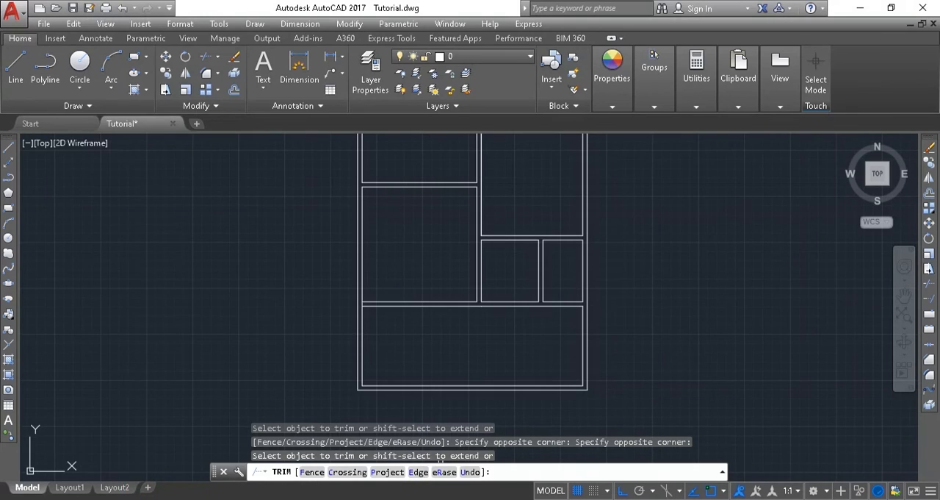
pyautogui.click(153, 499)
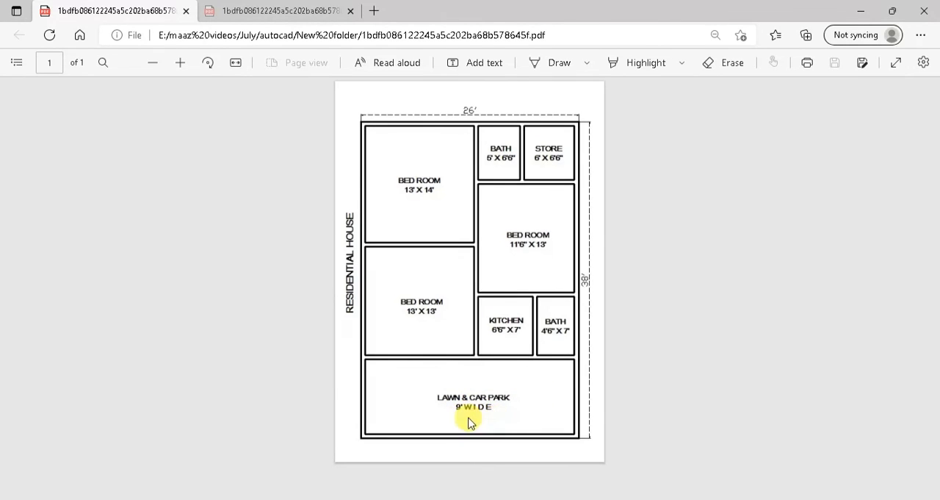
pyautogui.click(192, 499)
pyautogui.scroll(-4, 492, 239)
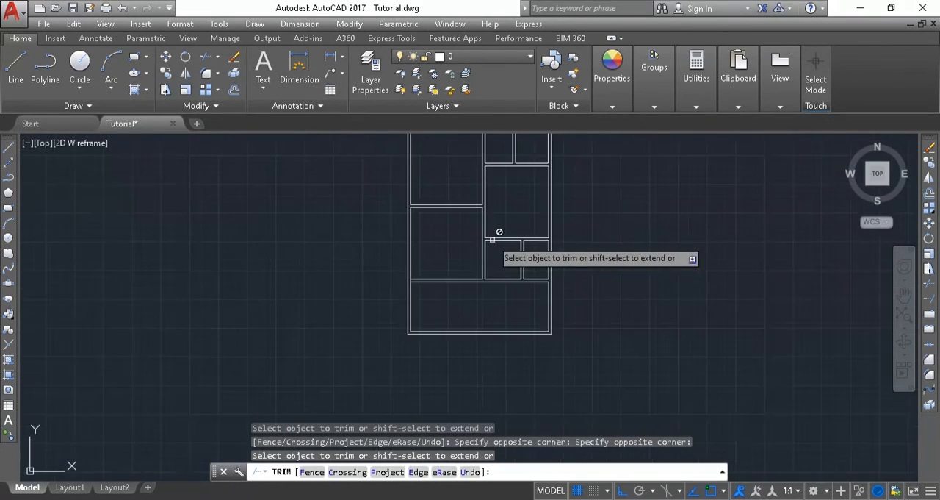
pyautogui.scroll(2, 480, 169)
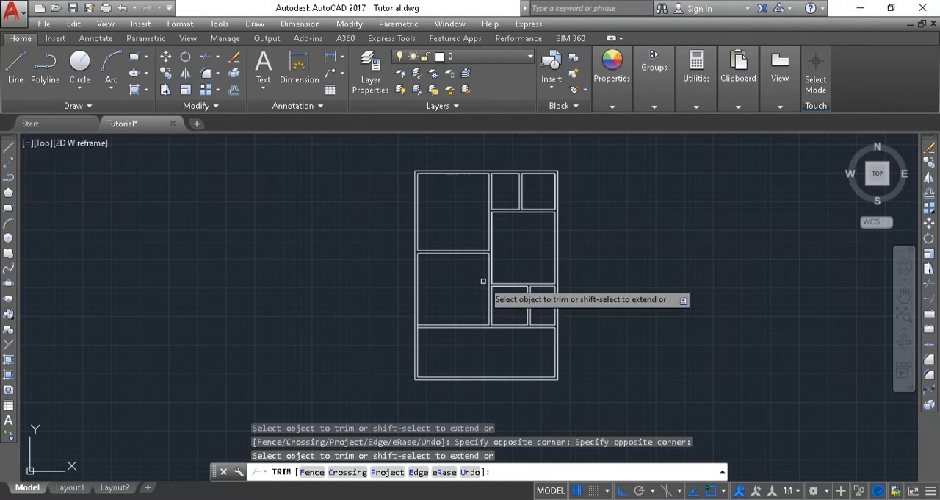
pyautogui.press('Escape')
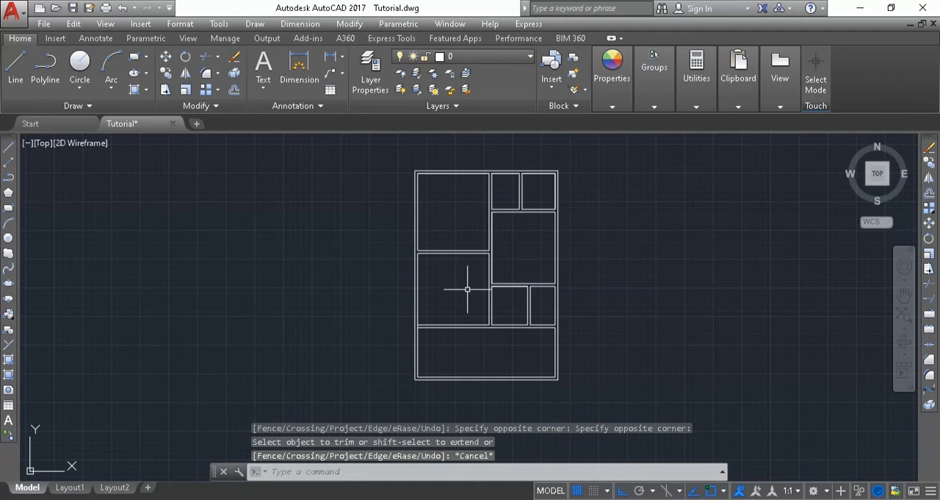